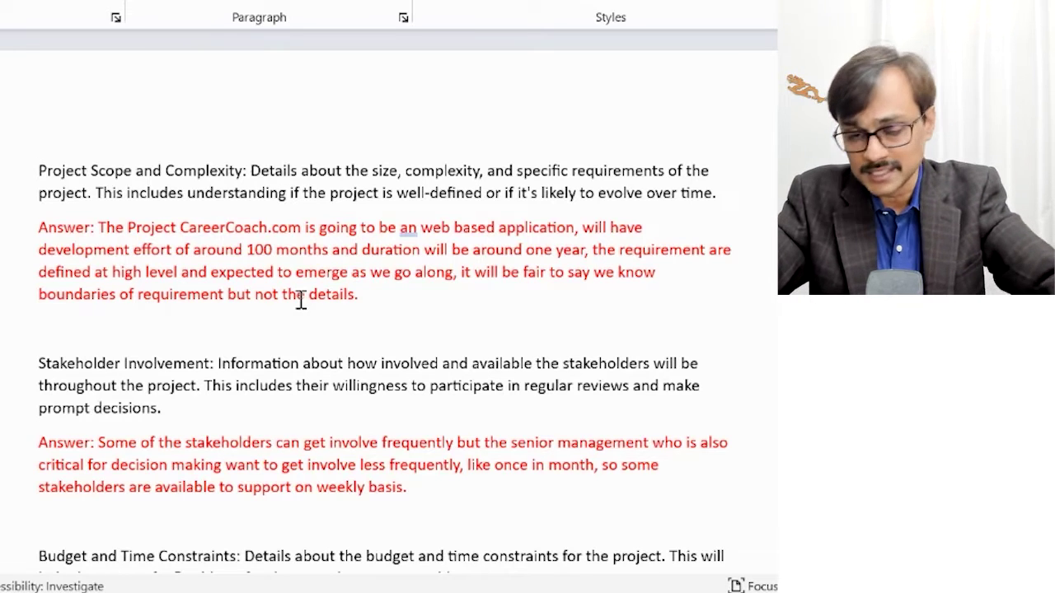
Read through the Project Scope and Complexity question to review what size, complexity and requirement details it asks for
{"action": "key", "text": "Right"}
{"action": "key", "text": "Right"}
{"action": "key", "text": "Right"}
{"action": "key", "text": "Right"}
{"action": "key", "text": "Right"}
{"action": "key", "text": "Right"}
{"action": "key", "text": "Right"}
{"action": "key", "text": "Right"}
{"action": "key", "text": "Right"}
{"action": "key", "text": "Right"}
{"action": "key", "text": "Right"}
{"action": "key", "text": "Right"}
{"action": "key", "text": "Right"}
{"action": "key", "text": "Right"}
{"action": "key", "text": "Right"}
{"action": "key", "text": "Right"}
{"action": "key", "text": "Right"}
{"action": "key", "text": "Right"}
{"action": "key", "text": "Right"}
{"action": "key", "text": "Right"}
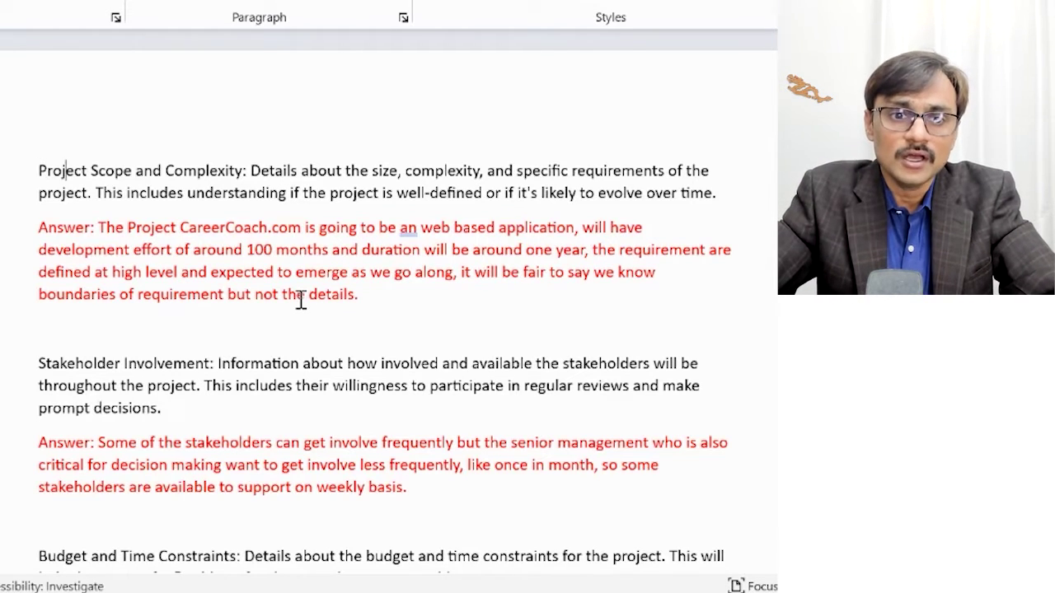
{"action": "key", "text": "Right"}
{"action": "key", "text": "Right"}
{"action": "key", "text": "Right"}
{"action": "key", "text": "Right"}
{"action": "key", "text": "Right"}
{"action": "key", "text": "Right"}
{"action": "key", "text": "Right"}
{"action": "key", "text": "Right"}
{"action": "key", "text": "Right"}
{"action": "key", "text": "Right"}
{"action": "key", "text": "Right"}
{"action": "key", "text": "Right"}
{"action": "key", "text": "Right"}
{"action": "key", "text": "Right"}
{"action": "key", "text": "Right"}
{"action": "key", "text": "Right"}
{"action": "key", "text": "Right"}
{"action": "key", "text": "Right"}
{"action": "key", "text": "Right"}
{"action": "key", "text": "Right"}
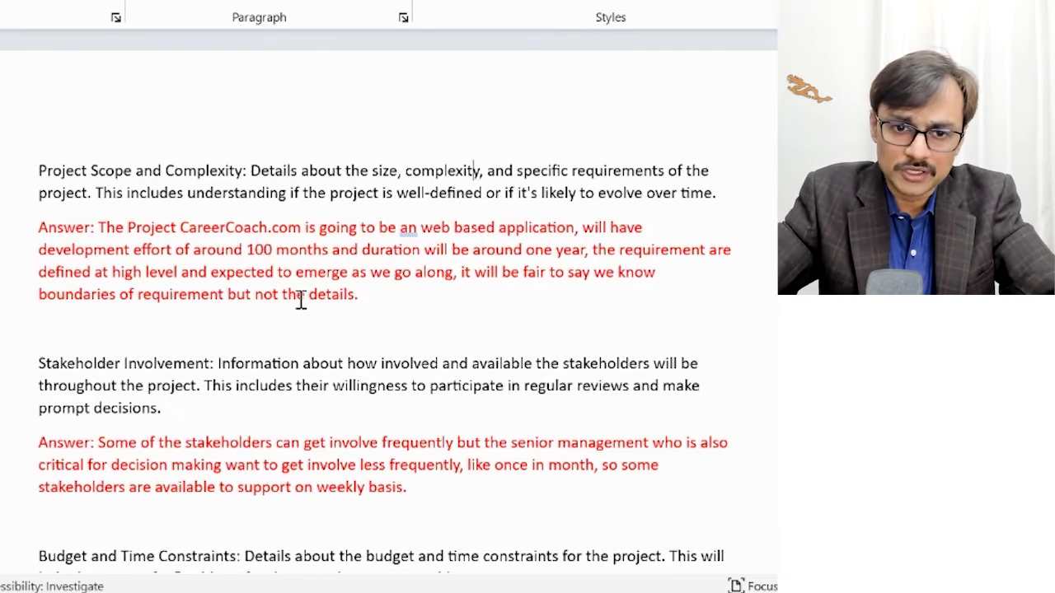
Insert the word "man" before "months" in the Project Scope and Complexity answer so the effort reads "100 man months"
{"action": "key", "text": "Down"}
{"action": "key", "text": "Down"}
{"action": "key", "text": "Up"}
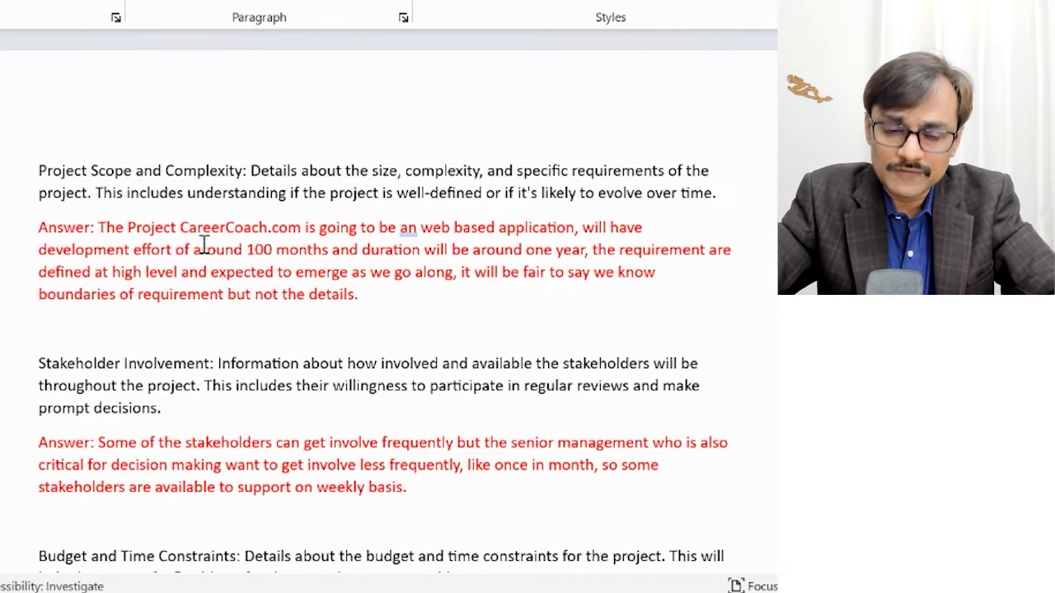
{"action": "left_click", "coordinate": [280, 254]}
{"action": "type", "text": "man"}
Read the rest of the Project Scope and Complexity answer, from the project duration through how well the requirements are defined
{"action": "key", "text": "Right"}
{"action": "key", "text": "Right"}
{"action": "key", "text": "Right"}
{"action": "key", "text": "Right"}
{"action": "key", "text": "Right"}
{"action": "key", "text": "Right"}
{"action": "key", "text": "Right"}
{"action": "key", "text": "Right"}
{"action": "key", "text": "Right"}
{"action": "key", "text": "Right"}
{"action": "key", "text": "Right"}
{"action": "key", "text": "Right"}
{"action": "key", "text": "Right"}
{"action": "key", "text": "Right"}
{"action": "key", "text": "Right"}
{"action": "key", "text": "Right"}
{"action": "key", "text": "Right"}
{"action": "key", "text": "Right"}
{"action": "key", "text": "Right"}
{"action": "key", "text": "Right"}
{"action": "key", "text": "Right"}
{"action": "key", "text": "Right"}
{"action": "key", "text": "Right"}
{"action": "key", "text": "Right"}
{"action": "key", "text": "Right"}
{"action": "key", "text": "Right"}
{"action": "key", "text": "Right"}
{"action": "key", "text": "Right"}
{"action": "key", "text": "Right"}
{"action": "key", "text": "Right"}
{"action": "key", "text": "Right"}
{"action": "key", "text": "Right"}
{"action": "key", "text": "Right"}
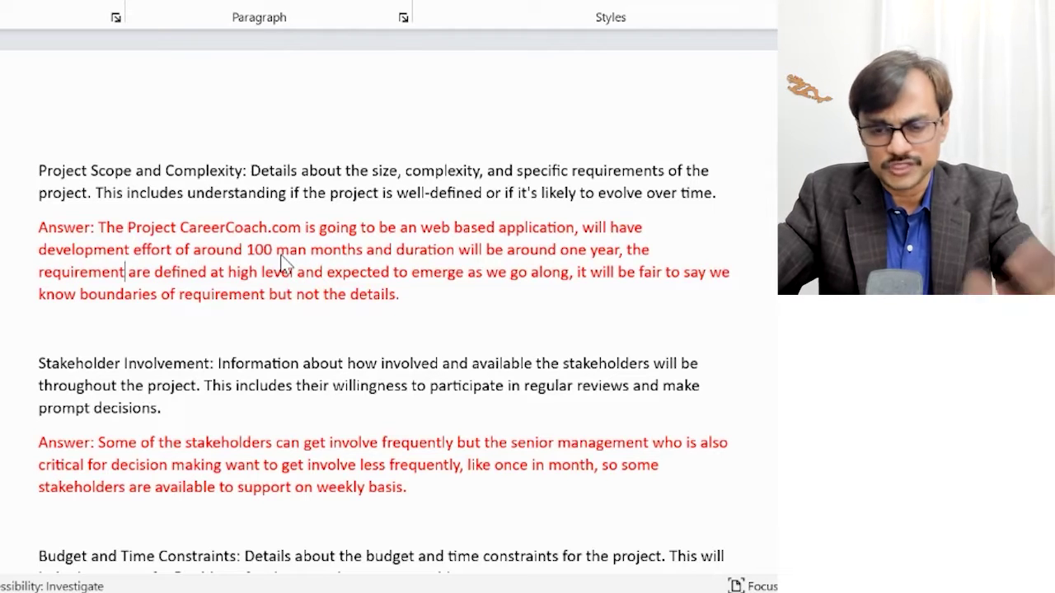
{"action": "key", "text": "Right"}
{"action": "key", "text": "Right"}
{"action": "key", "text": "Right"}
{"action": "key", "text": "Right"}
{"action": "key", "text": "Right"}
{"action": "key", "text": "Right"}
{"action": "key", "text": "Right"}
{"action": "key", "text": "Right"}
{"action": "key", "text": "Right"}
{"action": "key", "text": "Right"}
{"action": "key", "text": "Right"}
{"action": "key", "text": "Right"}
{"action": "key", "text": "Right"}
{"action": "key", "text": "Right"}
{"action": "key", "text": "Right"}
{"action": "key", "text": "Right"}
{"action": "key", "text": "Right"}
{"action": "key", "text": "Right"}
{"action": "key", "text": "Right"}
{"action": "key", "text": "Right"}
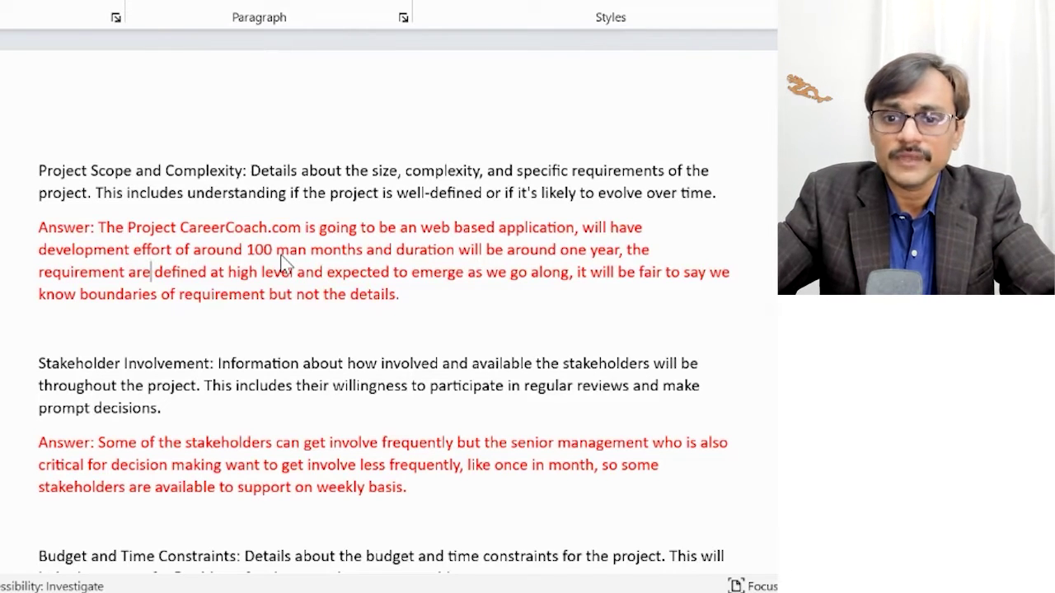
{"action": "key", "text": "Right"}
{"action": "key", "text": "Right"}
{"action": "key", "text": "Right"}
{"action": "key", "text": "Right"}
{"action": "key", "text": "Right"}
{"action": "key", "text": "Right"}
{"action": "key", "text": "Right"}
{"action": "key", "text": "Right"}
{"action": "key", "text": "Right"}
{"action": "key", "text": "Right"}
{"action": "key", "text": "Right"}
{"action": "key", "text": "Right"}
{"action": "key", "text": "Right"}
{"action": "key", "text": "Right"}
{"action": "key", "text": "Right"}
{"action": "key", "text": "Right"}
{"action": "key", "text": "Right"}
{"action": "key", "text": "Right"}
{"action": "key", "text": "Right"}
{"action": "key", "text": "Right"}
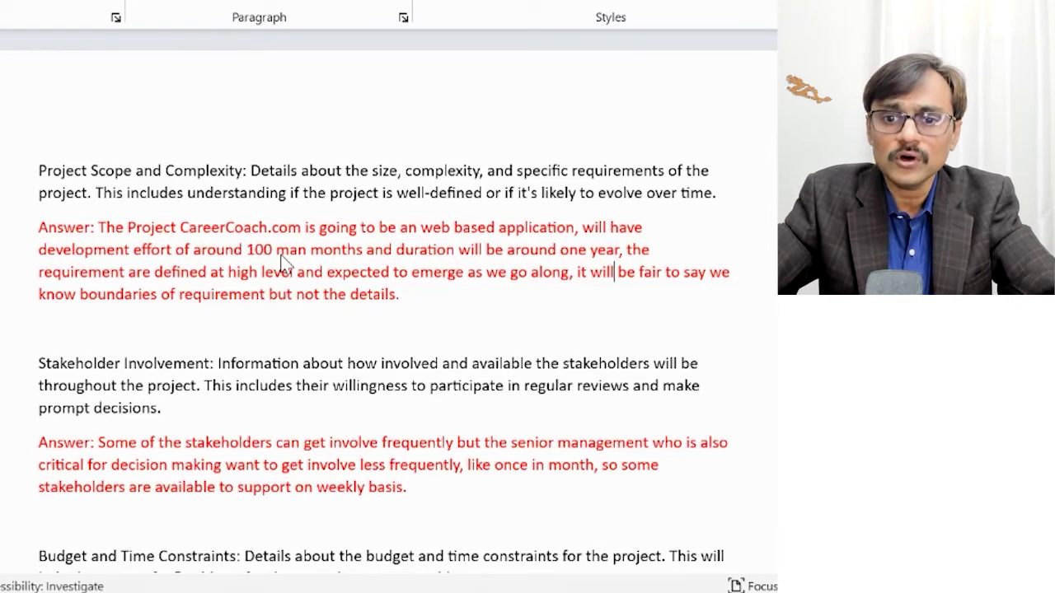
{"action": "key", "text": "Right"}
{"action": "key", "text": "Right"}
{"action": "key", "text": "Right"}
{"action": "key", "text": "Right"}
{"action": "key", "text": "Right"}
{"action": "key", "text": "Right"}
{"action": "key", "text": "Right"}
{"action": "key", "text": "Right"}
{"action": "key", "text": "Right"}
{"action": "key", "text": "Right"}
{"action": "key", "text": "Right"}
{"action": "key", "text": "Right"}
{"action": "key", "text": "Right"}
{"action": "key", "text": "Right"}
{"action": "key", "text": "Right"}
{"action": "key", "text": "Right"}
{"action": "key", "text": "Right"}
{"action": "key", "text": "Right"}
{"action": "key", "text": "Right"}
{"action": "key", "text": "Right"}
{"action": "key", "text": "Right"}
{"action": "key", "text": "Right"}
{"action": "key", "text": "Right"}
{"action": "key", "text": "Right"}
{"action": "key", "text": "Right"}
{"action": "key", "text": "Right"}
{"action": "key", "text": "Right"}
{"action": "key", "text": "Right"}
{"action": "key", "text": "Right"}
{"action": "key", "text": "Right"}
{"action": "key", "text": "Right"}
{"action": "key", "text": "Right"}
{"action": "key", "text": "Right"}
{"action": "key", "text": "Right"}
{"action": "key", "text": "Right"}
{"action": "key", "text": "Right"}
{"action": "key", "text": "Right"}
{"action": "key", "text": "Right"}
{"action": "key", "text": "Right"}
{"action": "key", "text": "Right"}
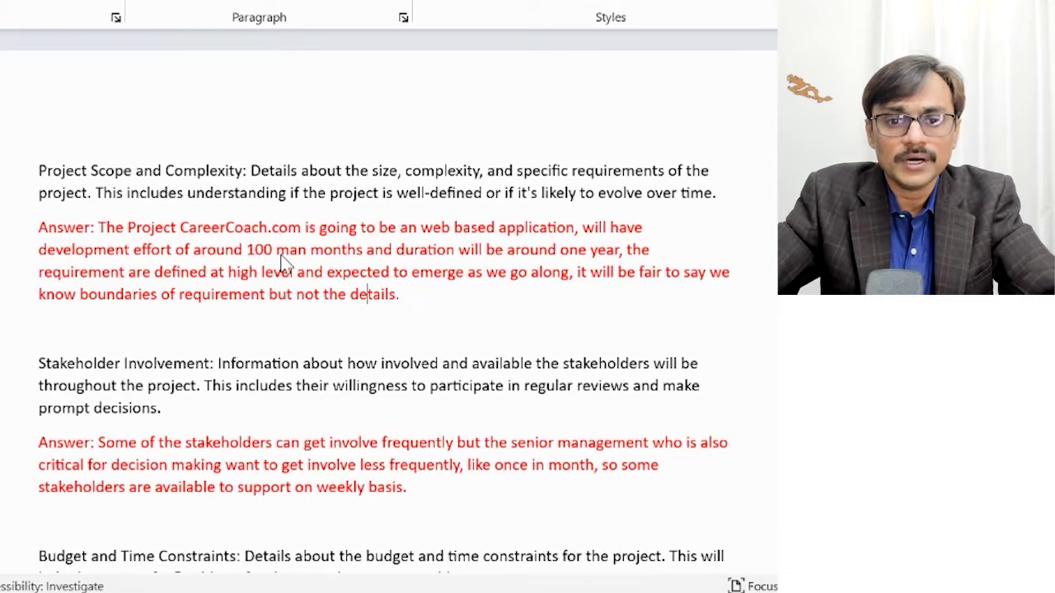
Read through the Stakeholder Involvement question on stakeholder availability, regular reviews and prompt decisions
{"action": "key", "text": "Right"}
{"action": "key", "text": "Right"}
{"action": "key", "text": "Right"}
{"action": "key", "text": "Right"}
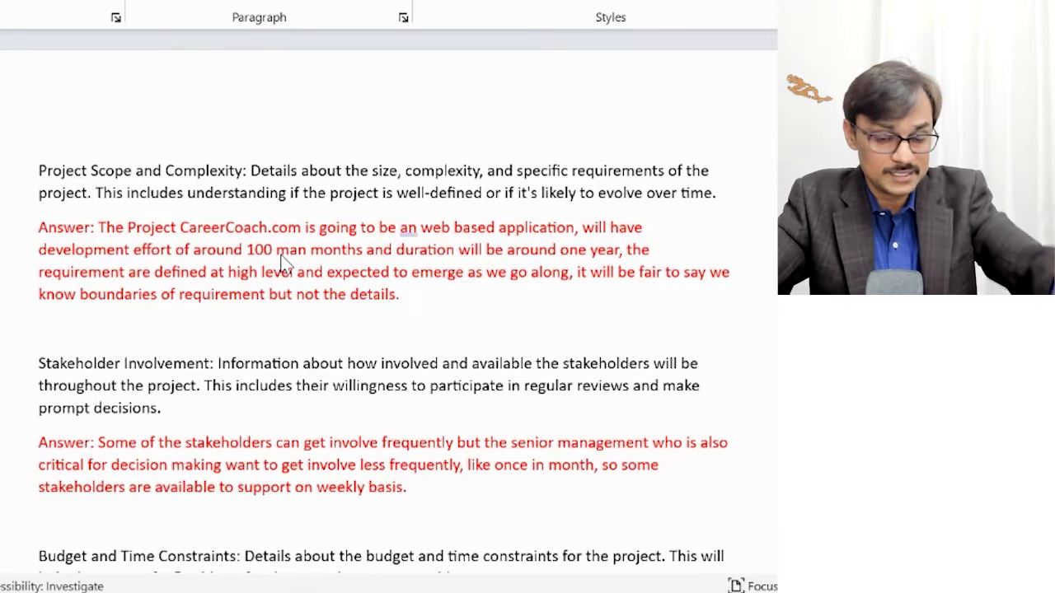
{"action": "key", "text": "Down"}
{"action": "key", "text": "Down"}
{"action": "key", "text": "Down"}
{"action": "key", "text": "Down"}
{"action": "key", "text": "Down"}
{"action": "key", "text": "Down"}
{"action": "key", "text": "Up"}
{"action": "key", "text": "Up"}
{"action": "key", "text": "Down"}
{"action": "key", "text": "Down"}
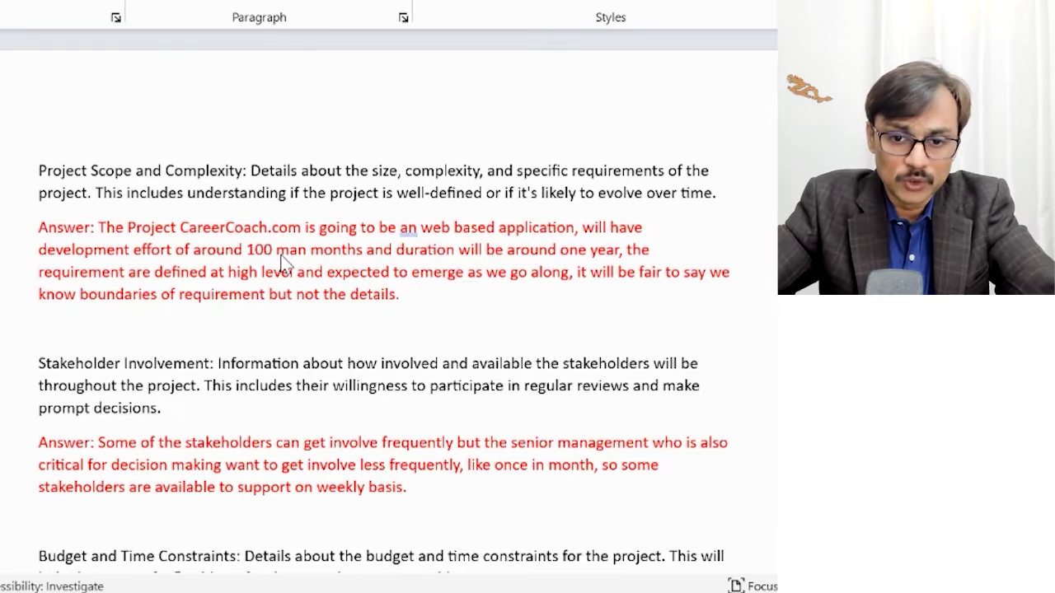
{"action": "key", "text": "Up"}
{"action": "key", "text": "Up"}
{"action": "key", "text": "Down"}
{"action": "key", "text": "Down"}
{"action": "key", "text": "Down"}
{"action": "key", "text": "Down"}
{"action": "key", "text": "Down"}
{"action": "key", "text": "Down"}
{"action": "key", "text": "Down"}
{"action": "key", "text": "Down"}
{"action": "key", "text": "Down"}
{"action": "key", "text": "Down"}
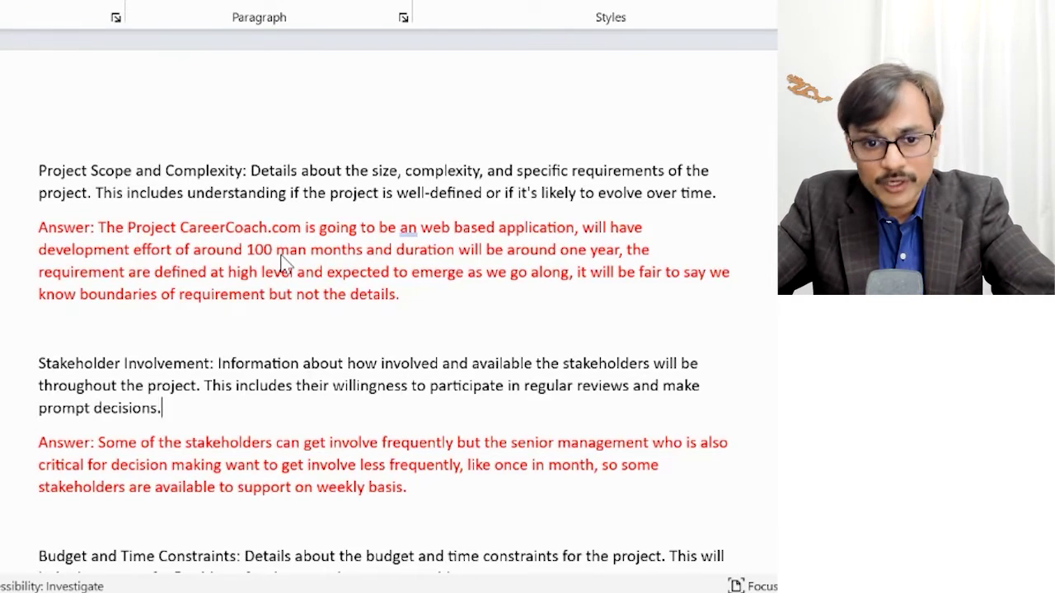
Review the Stakeholder Involvement answer for how often the stakeholders and senior management get involved
{"action": "key", "text": "Down"}
{"action": "key", "text": "Down"}
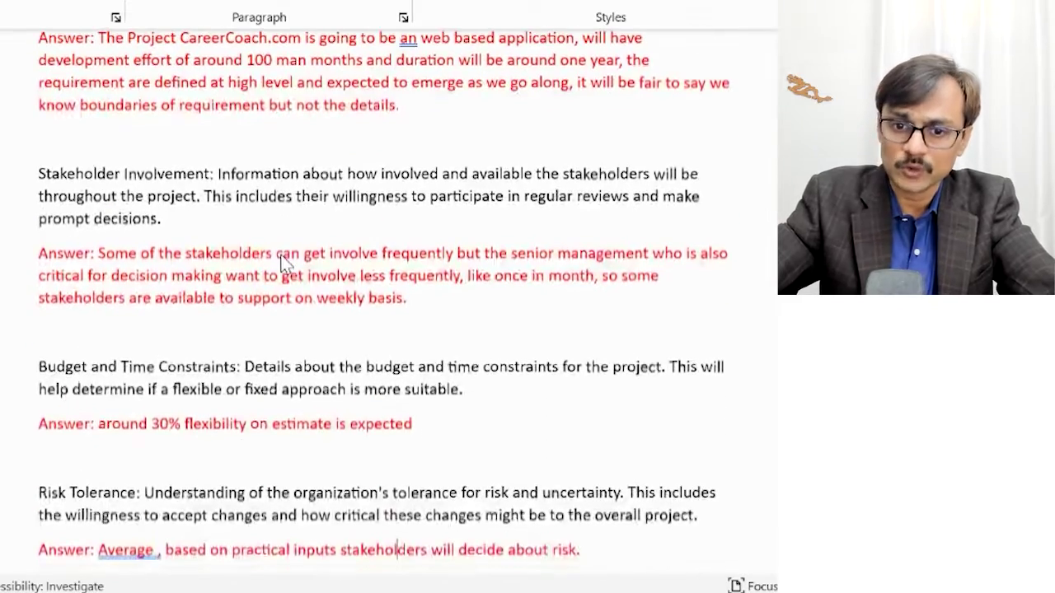
{"action": "key", "text": "Up"}
{"action": "key", "text": "Up"}
{"action": "key", "text": "Up"}
{"action": "key", "text": "Up"}
{"action": "key", "text": "Up"}
{"action": "key", "text": "Up"}
{"action": "key", "text": "Up"}
{"action": "key", "text": "Up"}
{"action": "key", "text": "Up"}
{"action": "key", "text": "Up"}
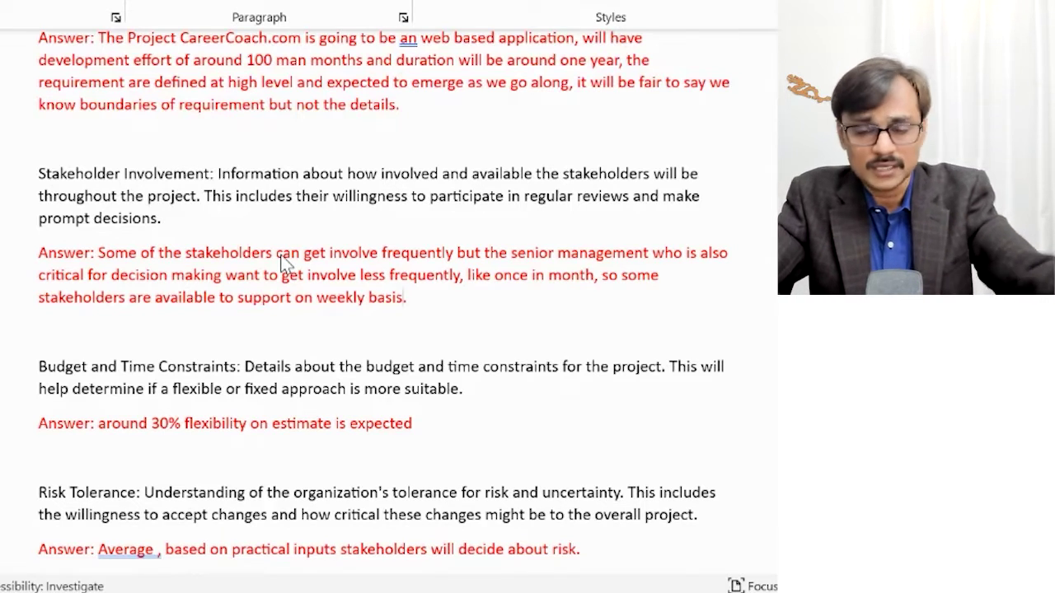
Read the Budget and Time Constraints question and its answer about flexibility on the estimate
{"action": "key", "text": "Down"}
{"action": "key", "text": "Down"}
{"action": "key", "text": "Down"}
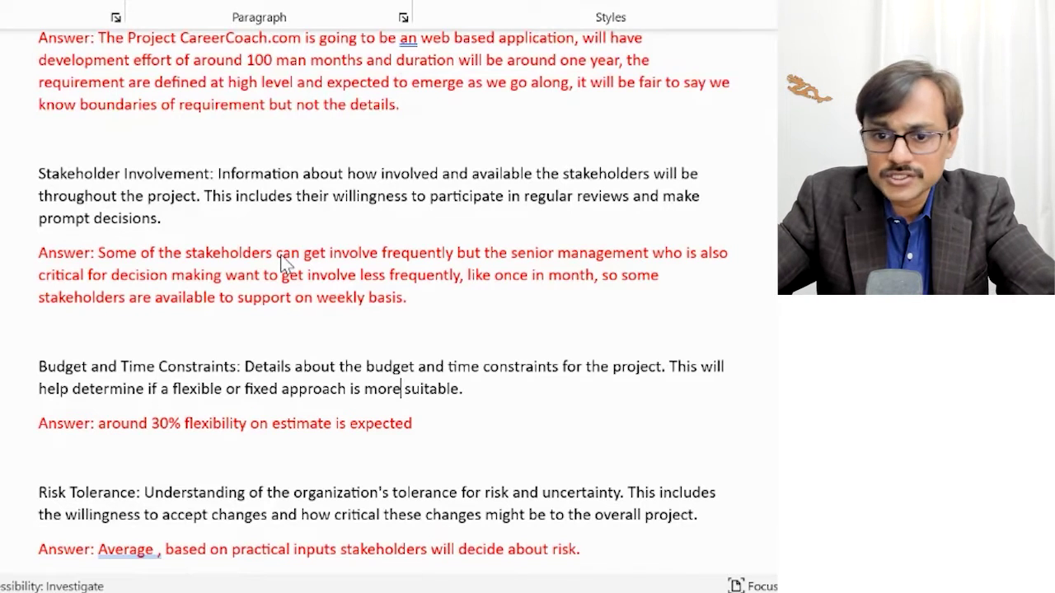
{"action": "key", "text": "Down"}
{"action": "key", "text": "Down"}
{"action": "key", "text": "Down"}
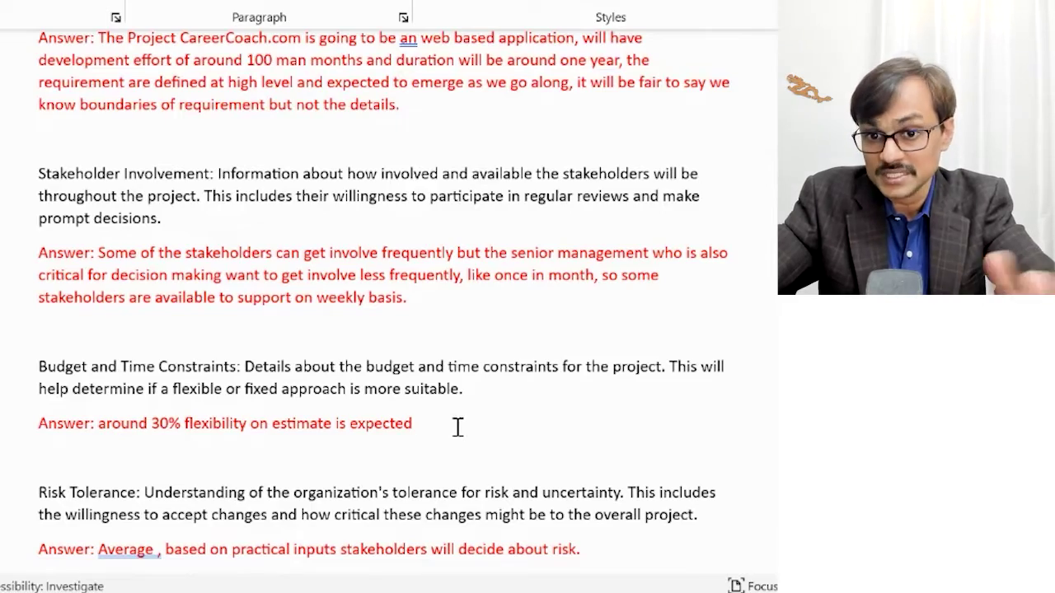
Read the Risk Tolerance question and answer, continuing through the Resource Availability entry
{"action": "key", "text": "Down"}
{"action": "key", "text": "Down"}
{"action": "key", "text": "Down"}
{"action": "key", "text": "Down"}
{"action": "key", "text": "Down"}
{"action": "key", "text": "Down"}
{"action": "key", "text": "Down"}
{"action": "key", "text": "Down"}
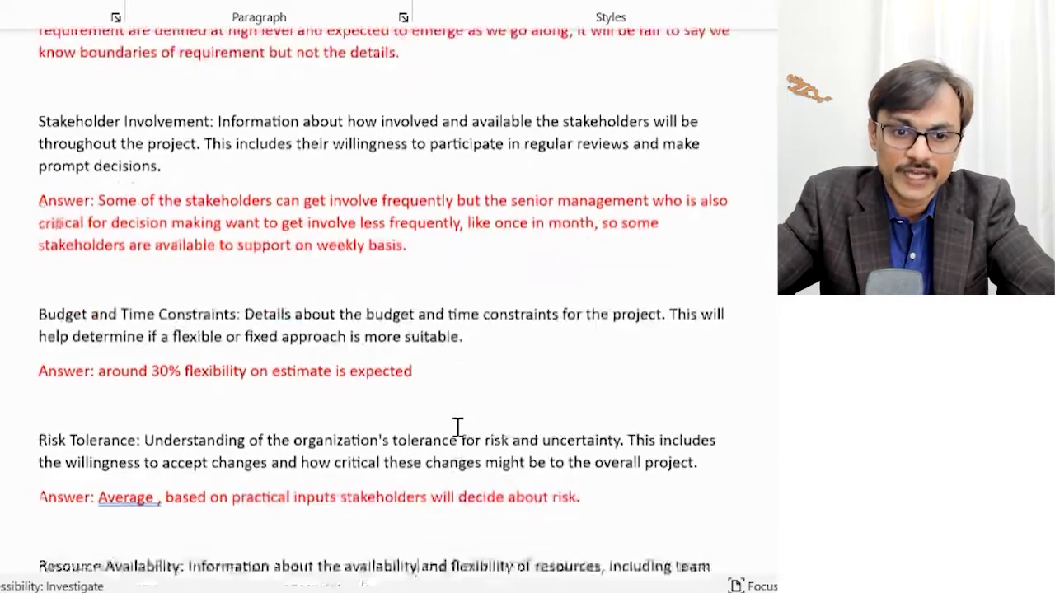
{"action": "key", "text": "Down"}
{"action": "key", "text": "Down"}
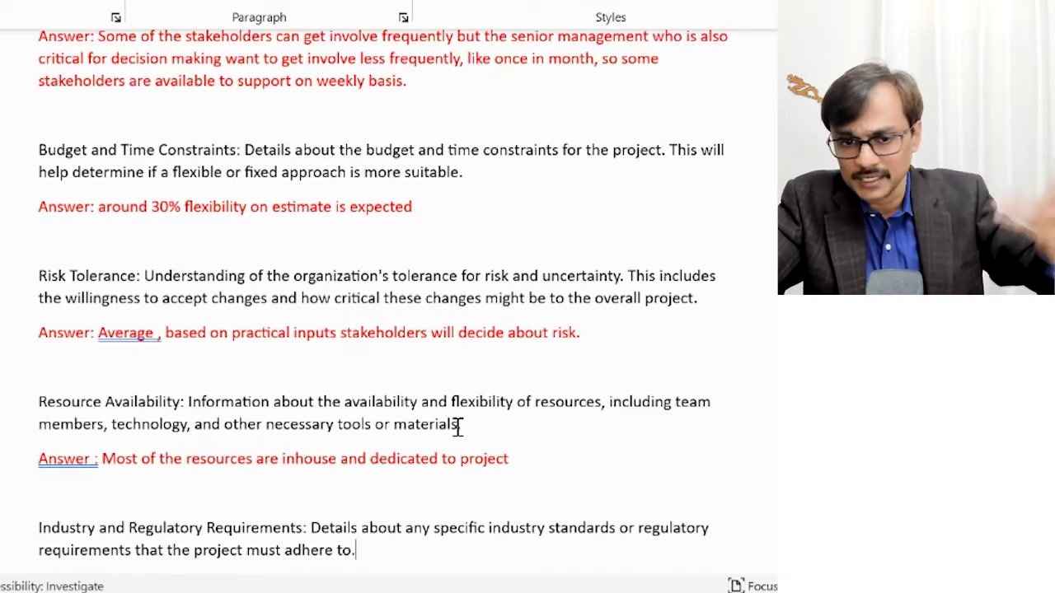
Append ", 100% resource allocation" to the end of the Resource Availability answer
{"action": "key", "text": "Down"}
{"action": "key", "text": "Down"}
{"action": "key", "text": "Down"}
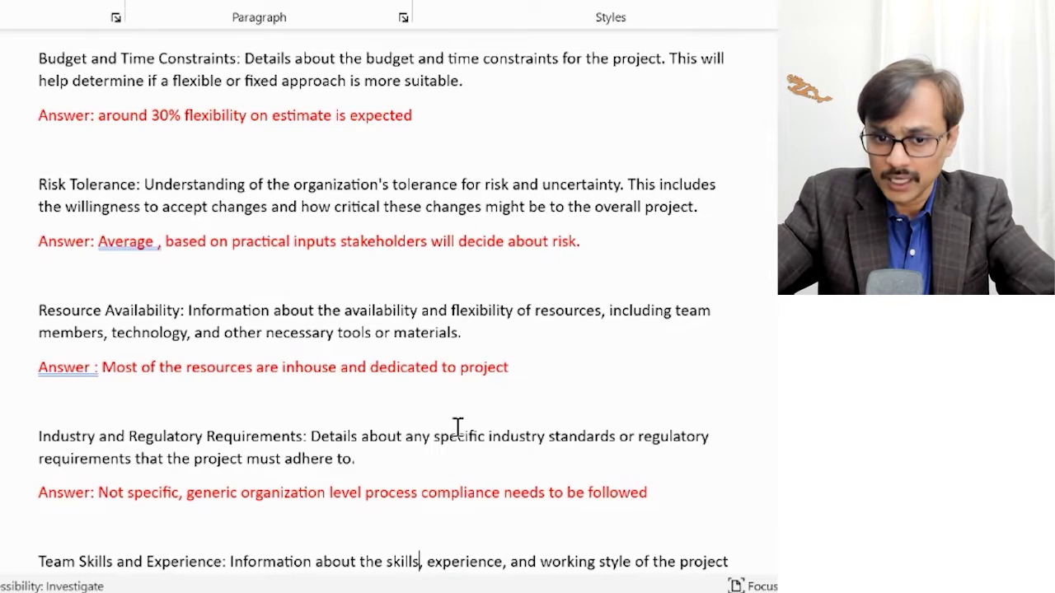
{"action": "left_click", "coordinate": [584, 361]}
{"action": "type", "text": ", 1"}
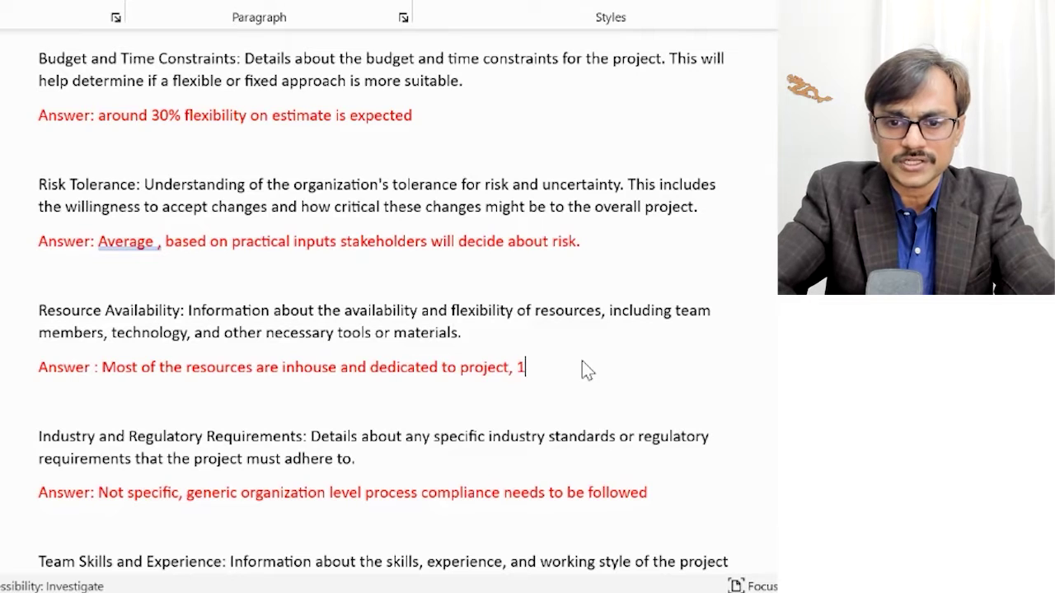
{"action": "type", "text": "00% res"}
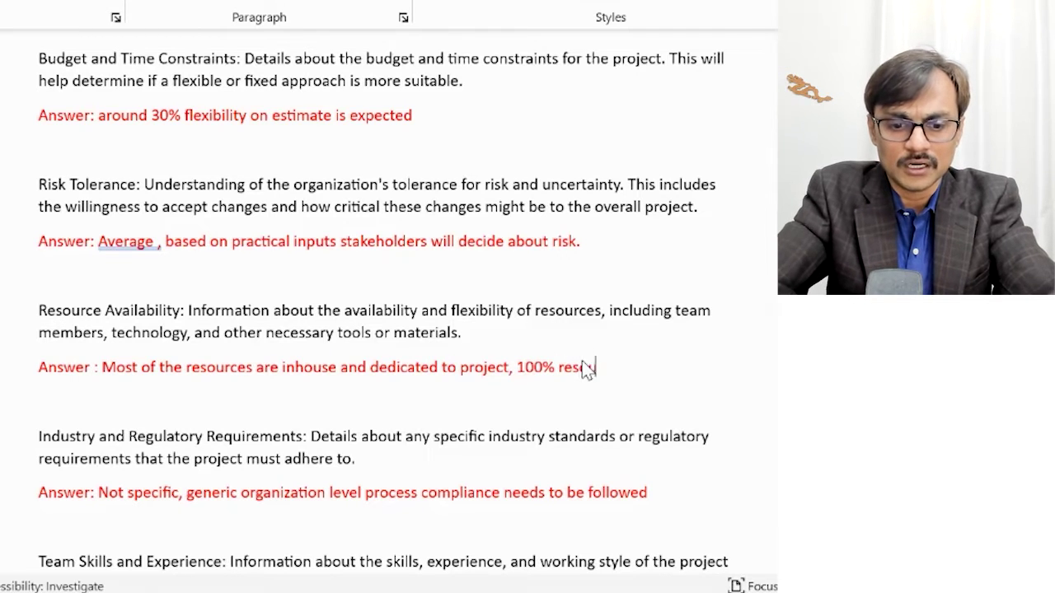
{"action": "type", "text": "ource allocation"}
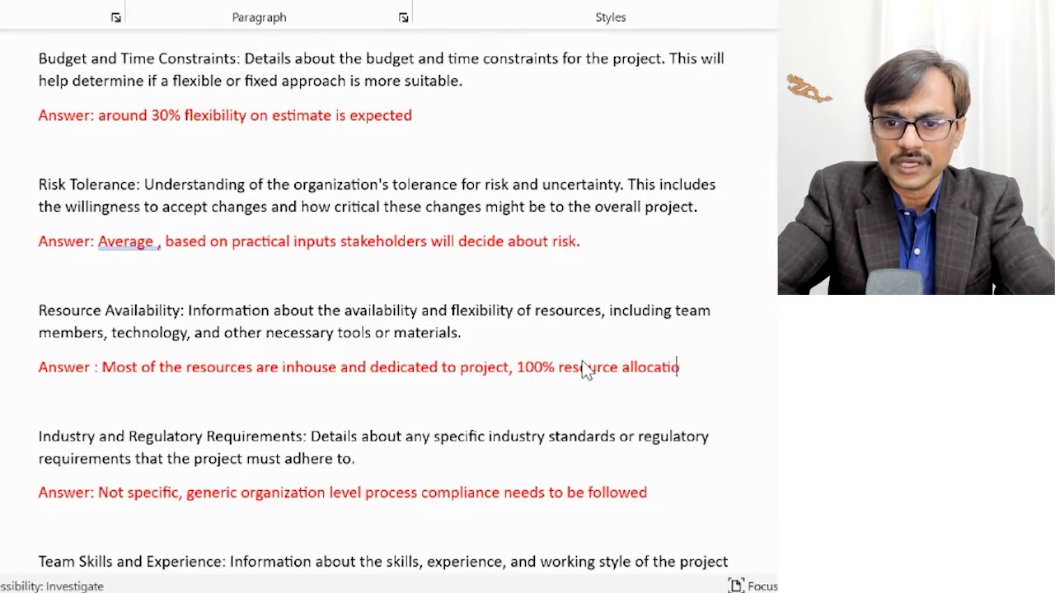
Read the Industry and Regulatory Requirements question on which standards or regulations the project must adhere to
{"action": "key", "text": "Down"}
{"action": "key", "text": "Down"}
{"action": "key", "text": "Down"}
{"action": "key", "text": "Down"}
{"action": "key", "text": "Down"}
{"action": "key", "text": "Down"}
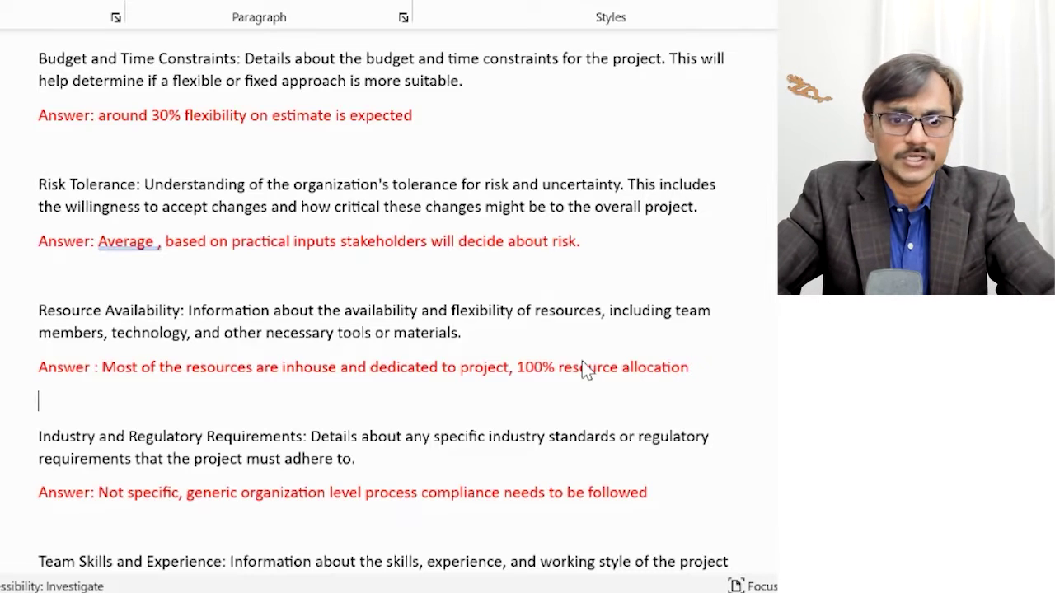
{"action": "key", "text": "Down"}
{"action": "key", "text": "Down"}
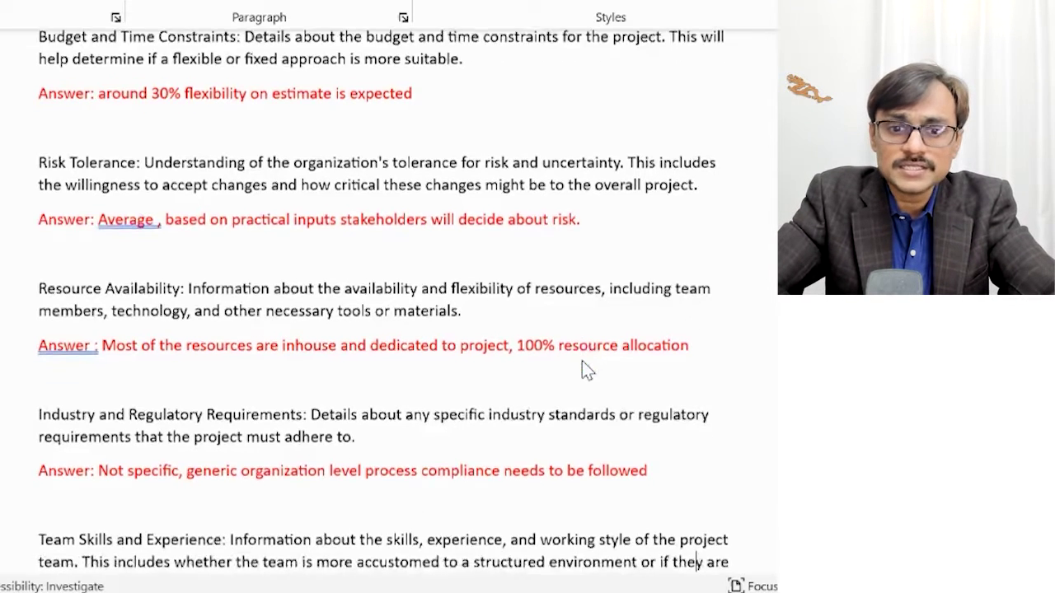
{"action": "key", "text": "Up"}
{"action": "key", "text": "Up"}
{"action": "key", "text": "Up"}
Go over the Industry and Regulatory Requirements answer about organization-level process compliance through to its end
{"action": "key", "text": "Left"}
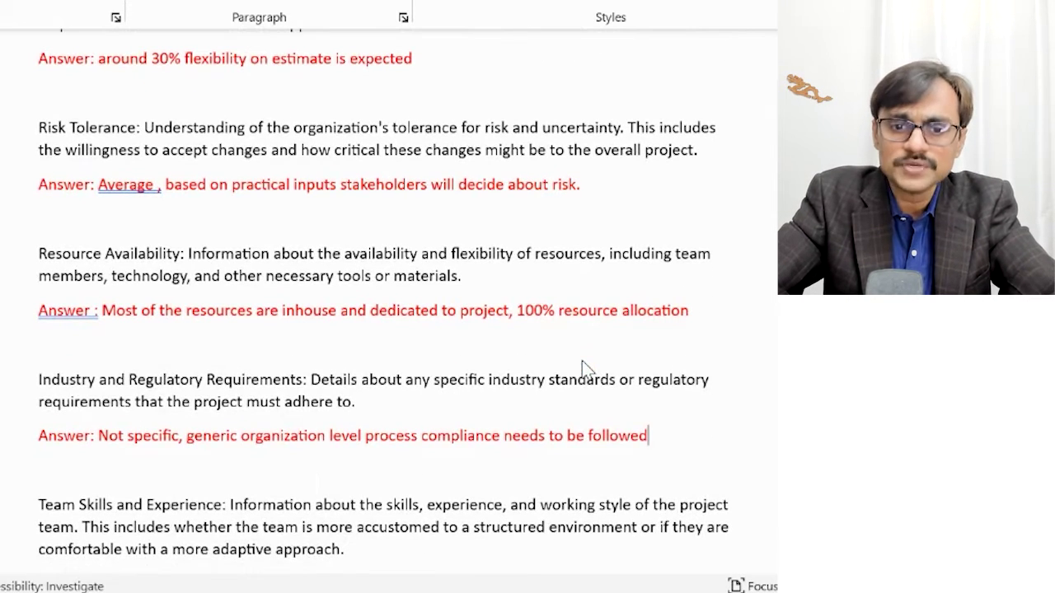
{"action": "key", "text": "Left"}
{"action": "key", "text": "Left"}
{"action": "key", "text": "Left"}
{"action": "key", "text": "Left"}
{"action": "key", "text": "Left"}
{"action": "key", "text": "Left"}
{"action": "key", "text": "Left"}
{"action": "key", "text": "Left"}
{"action": "key", "text": "Left"}
{"action": "key", "text": "Left"}
{"action": "key", "text": "Left"}
{"action": "key", "text": "Left"}
{"action": "key", "text": "Left"}
{"action": "key", "text": "Left"}
{"action": "key", "text": "Left"}
{"action": "key", "text": "Left"}
{"action": "key", "text": "Left"}
{"action": "key", "text": "Left"}
{"action": "key", "text": "Left"}
{"action": "key", "text": "Left"}
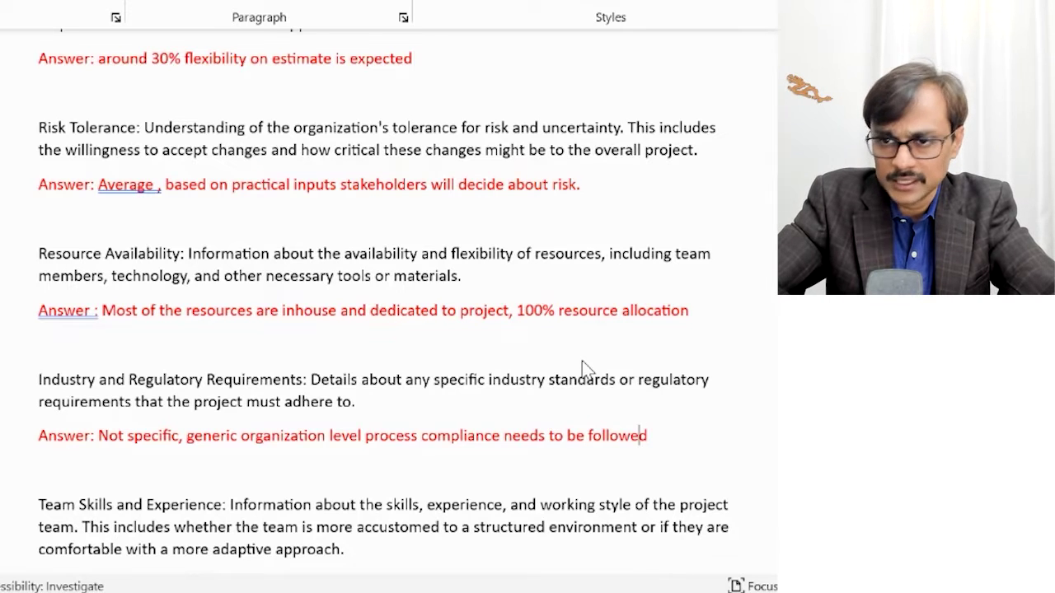
{"action": "key", "text": "Right"}
{"action": "key", "text": "Right"}
{"action": "key", "text": "Right"}
{"action": "key", "text": "Right"}
{"action": "key", "text": "Right"}
{"action": "key", "text": "Right"}
{"action": "key", "text": "Right"}
{"action": "key", "text": "Right"}
{"action": "key", "text": "Right"}
{"action": "key", "text": "Right"}
{"action": "key", "text": "Right"}
{"action": "key", "text": "Right"}
{"action": "key", "text": "Right"}
{"action": "key", "text": "Right"}
{"action": "key", "text": "Right"}
{"action": "key", "text": "Right"}
{"action": "key", "text": "Right"}
{"action": "key", "text": "Right"}
{"action": "key", "text": "Right"}
{"action": "key", "text": "Right"}
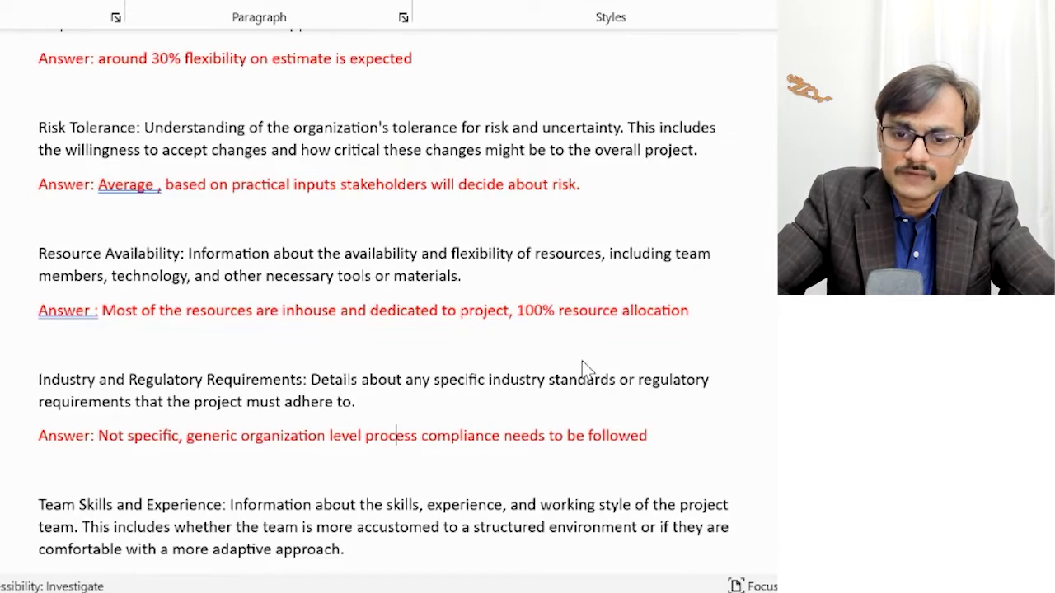
{"action": "key", "text": "Right"}
{"action": "key", "text": "Right"}
{"action": "key", "text": "Right"}
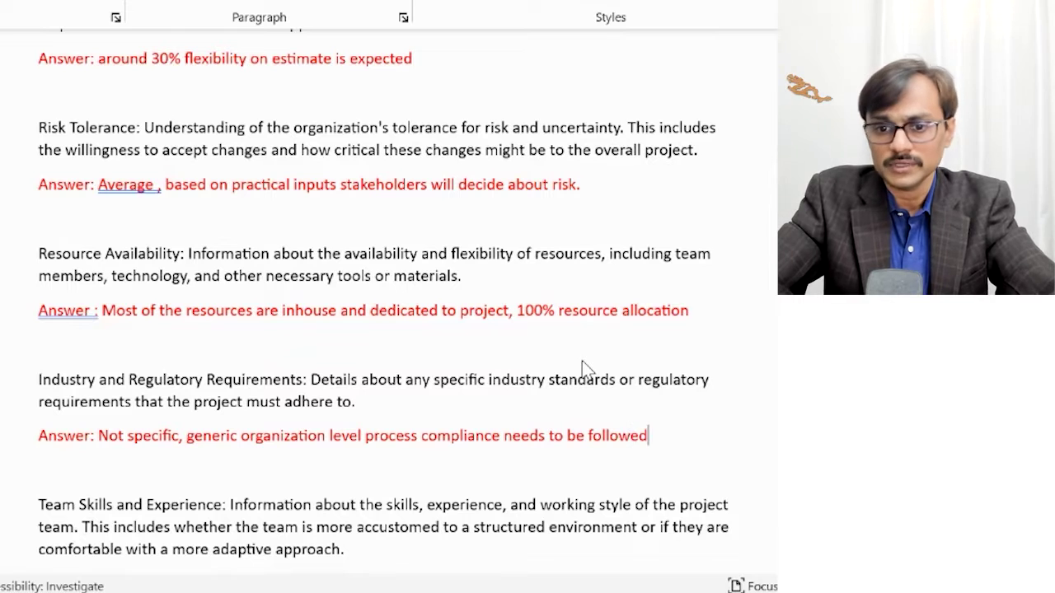
Extend the Industry and Regulatory Requirements answer with "like following the quality policy and some of metrics"
{"action": "type", "text": "like following the qualkity"}
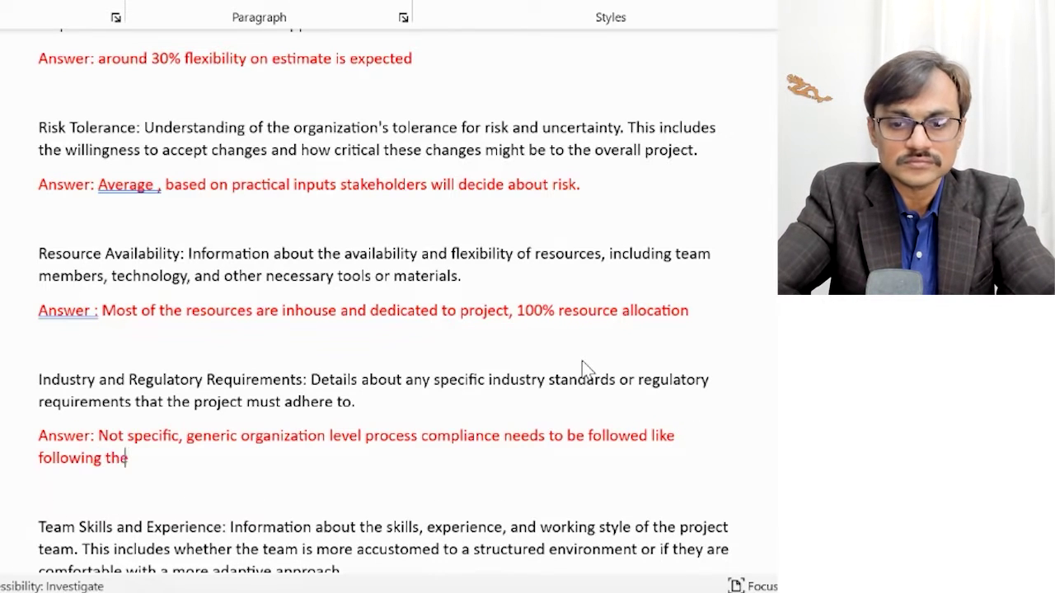
{"action": "key", "text": "BackSpace"}
{"action": "key", "text": "BackSpace"}
{"action": "key", "text": "BackSpace"}
{"action": "key", "text": "BackSpace"}
{"action": "type", "text": "ity "}
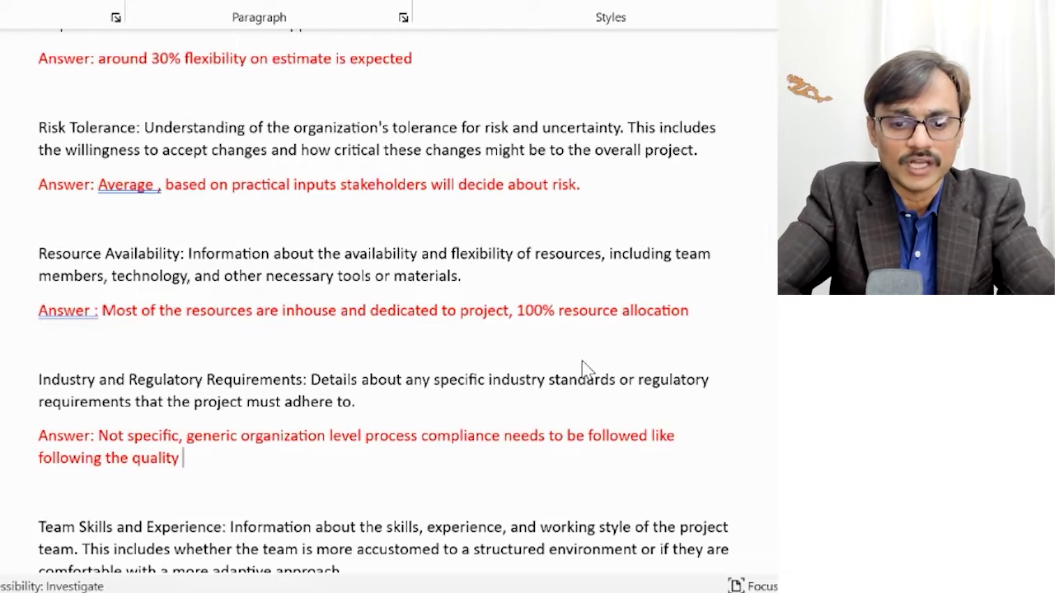
{"action": "type", "text": "policy and "}
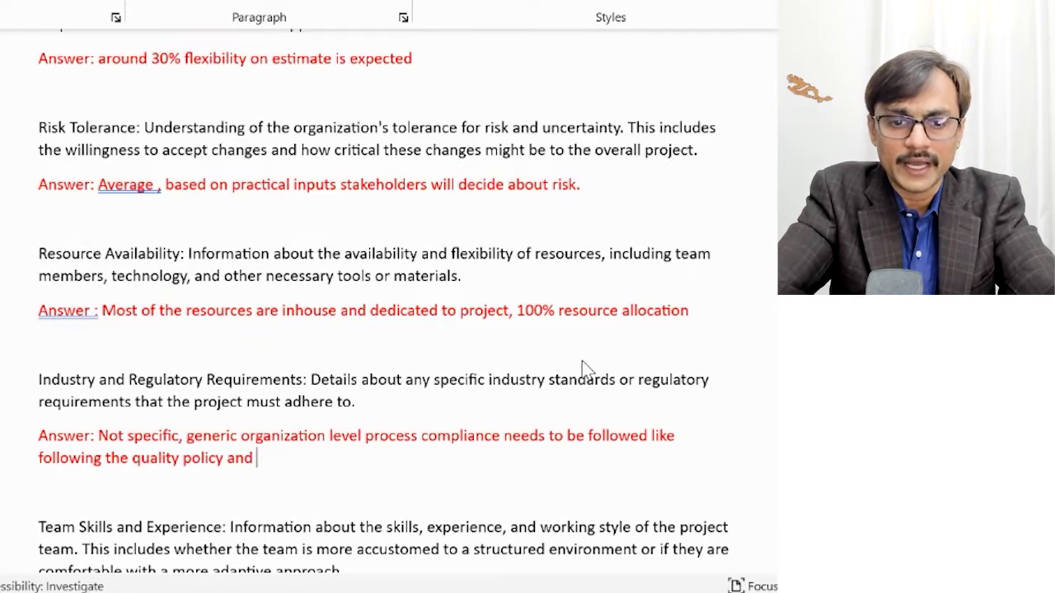
{"action": "type", "text": "some of "}
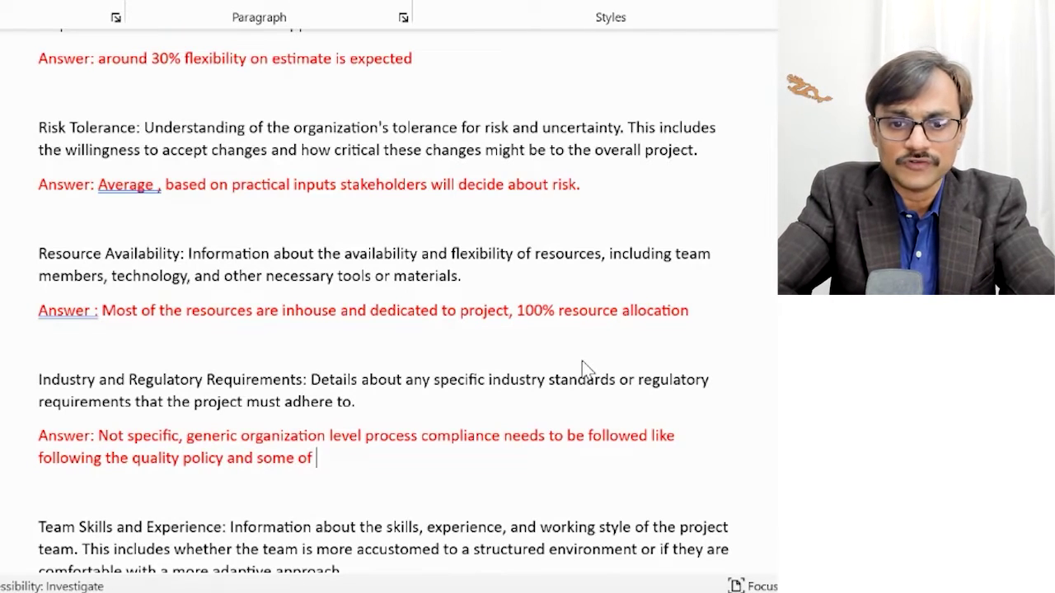
{"action": "type", "text": "metrics"}
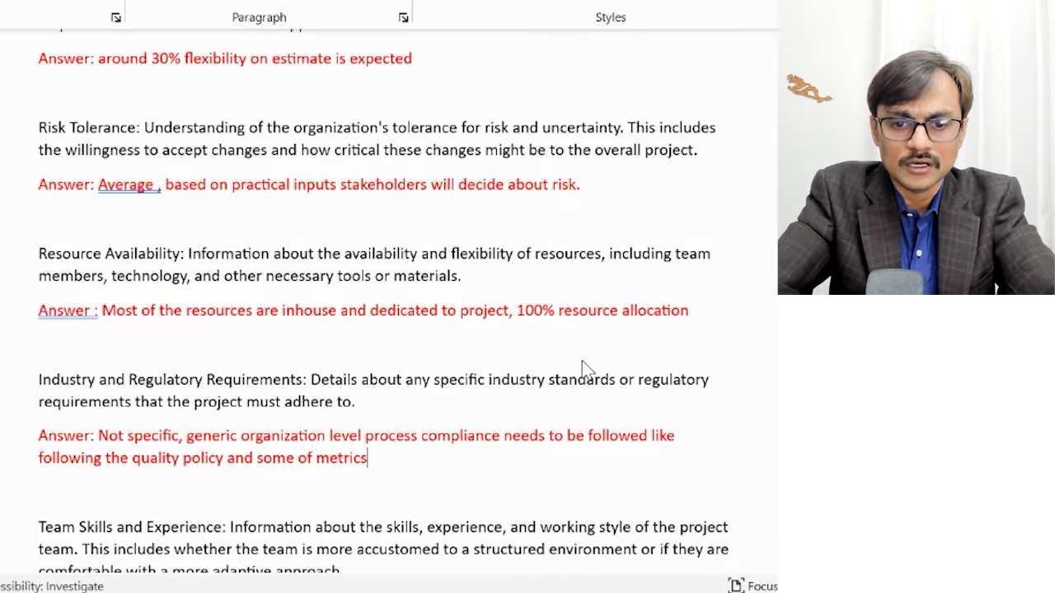
Add the sentence "We do have frequent process audits" to the Industry and Regulatory Requirements answer, removing any stray characters
{"action": "type", "text": ". We do ha"}
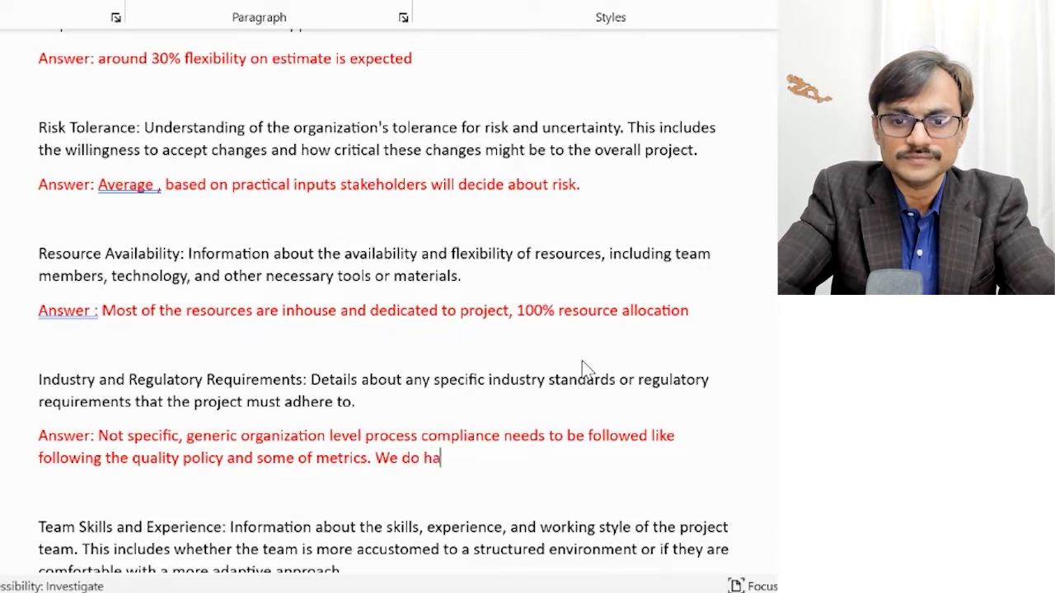
{"action": "type", "text": "ve frequent "}
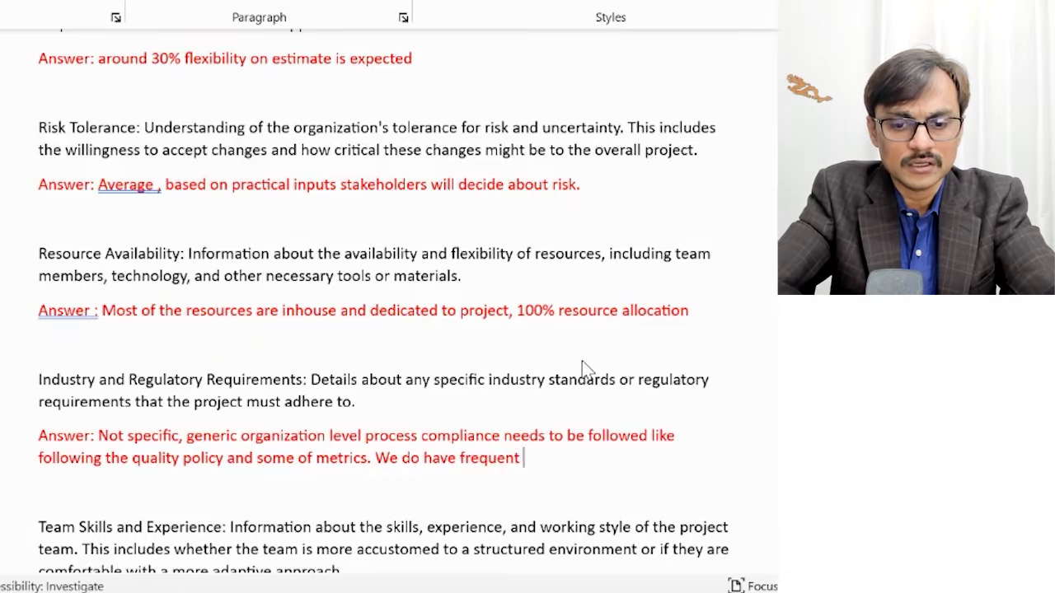
{"action": "type", "text": "process aud"}
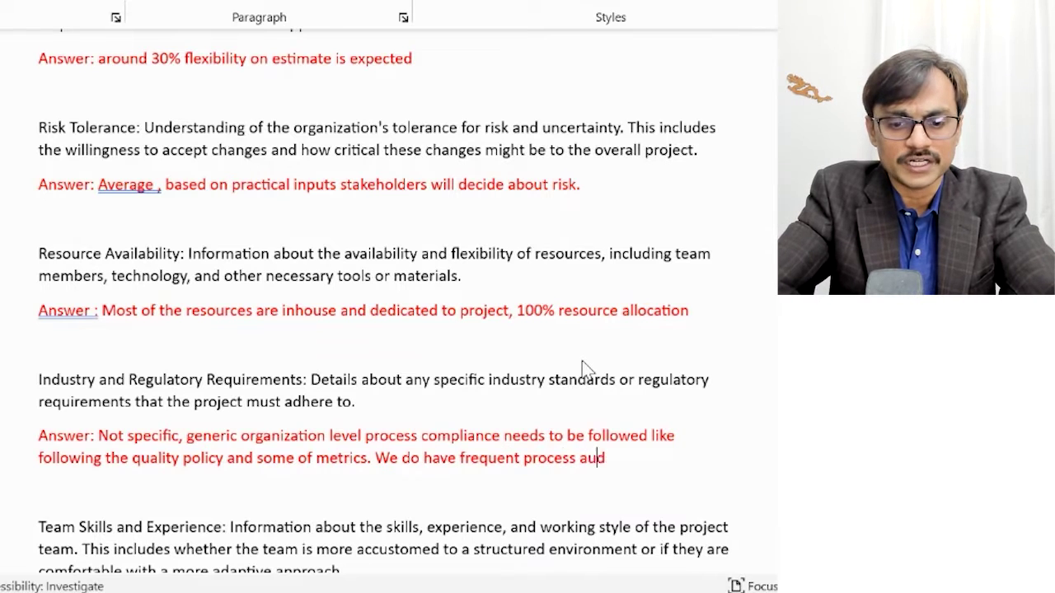
{"action": "type", "text": "it s"}
{"action": "key", "text": "Down"}
{"action": "type", "text": "\\\\\\"}
{"action": "key", "text": "BackSpace"}
{"action": "key", "text": "BackSpace"}
{"action": "key", "text": "BackSpace"}
{"action": "key", "text": "BackSpace"}
{"action": "key", "text": "BackSpace"}
{"action": "key", "text": "BackSpace"}
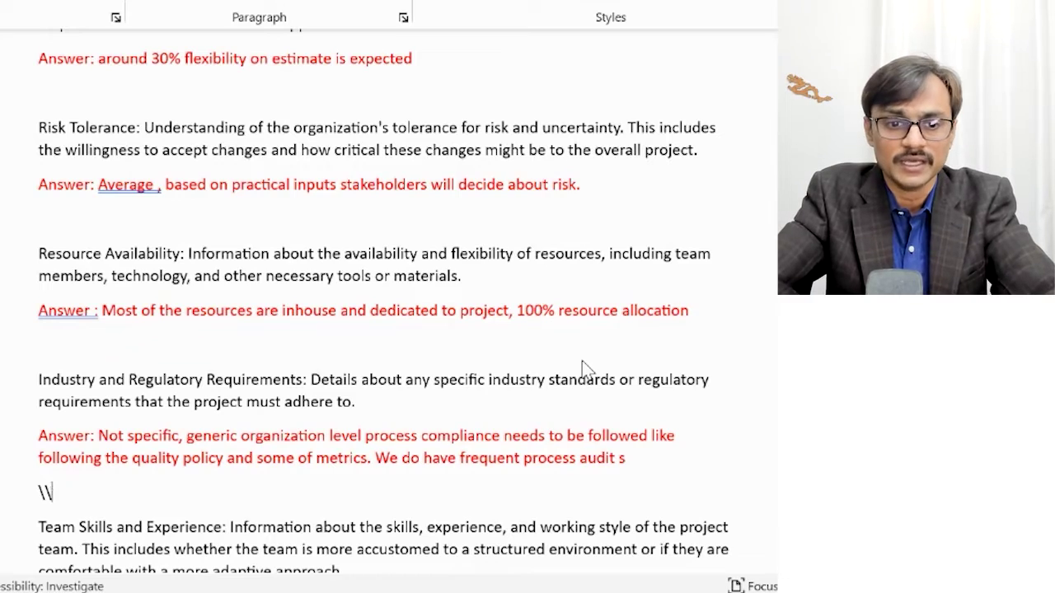
{"action": "type", "text": "s"}
{"action": "key", "text": "Return"}
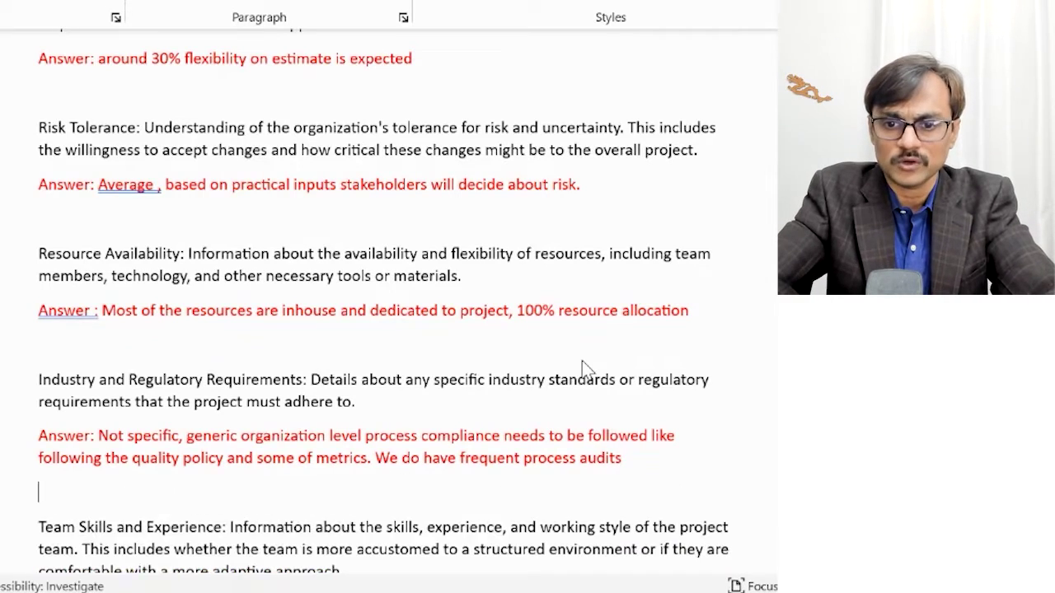
Correct "mx" to "mix" in the Team Skills and Experience answer
{"action": "key", "text": "Down"}
{"action": "key", "text": "Down"}
{"action": "key", "text": "Down"}
{"action": "key", "text": "Down"}
{"action": "key", "text": "Down"}
{"action": "key", "text": "Up"}
{"action": "key", "text": "Up"}
{"action": "key", "text": "Up"}
{"action": "key", "text": "Right"}
{"action": "key", "text": "Right"}
{"action": "key", "text": "Right"}
{"action": "key", "text": "Right"}
{"action": "key", "text": "Right"}
{"action": "key", "text": "Right"}
{"action": "key", "text": "Right"}
{"action": "key", "text": "Right"}
{"action": "key", "text": "Right"}
{"action": "key", "text": "Right"}
{"action": "key", "text": "Right"}
{"action": "key", "text": "Right"}
{"action": "key", "text": "Right"}
{"action": "key", "text": "Right"}
{"action": "key", "text": "Right"}
{"action": "key", "text": "Right"}
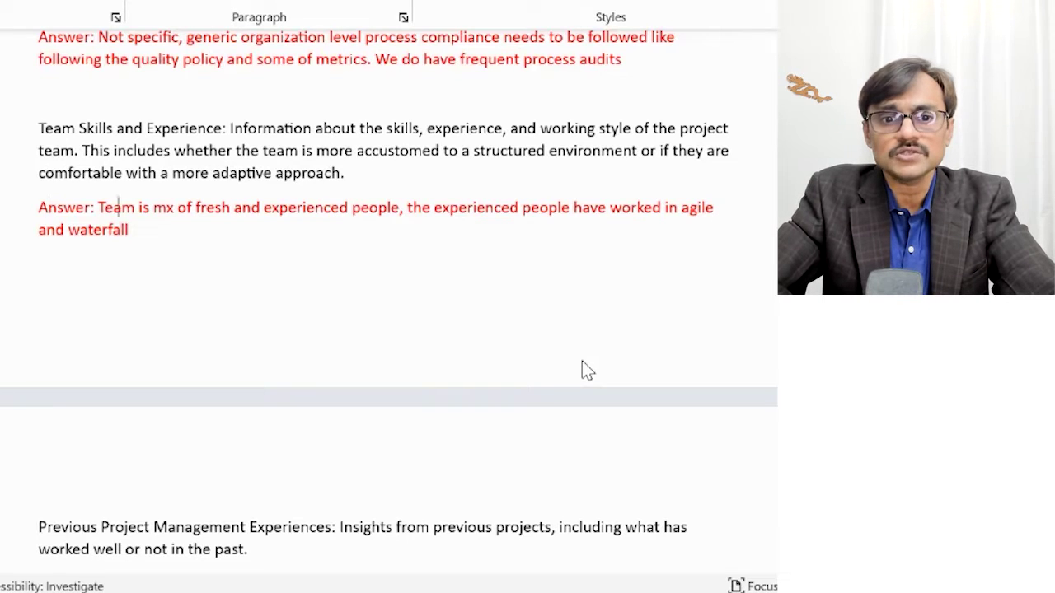
{"action": "type", "text": "i"}
Append ", the overall team size is 10," to the end of the Team Skills and Experience answer
{"action": "key", "text": "Right"}
{"action": "key", "text": "Right"}
{"action": "key", "text": "Right"}
{"action": "key", "text": "Right"}
{"action": "key", "text": "Right"}
{"action": "key", "text": "Right"}
{"action": "key", "text": "Right"}
{"action": "key", "text": "Right"}
{"action": "key", "text": "Right"}
{"action": "key", "text": "Right"}
{"action": "key", "text": "Right"}
{"action": "key", "text": "Right"}
{"action": "key", "text": "Right"}
{"action": "key", "text": "Right"}
{"action": "key", "text": "Right"}
{"action": "key", "text": "Right"}
{"action": "key", "text": "Right"}
{"action": "key", "text": "Right"}
{"action": "key", "text": "Right"}
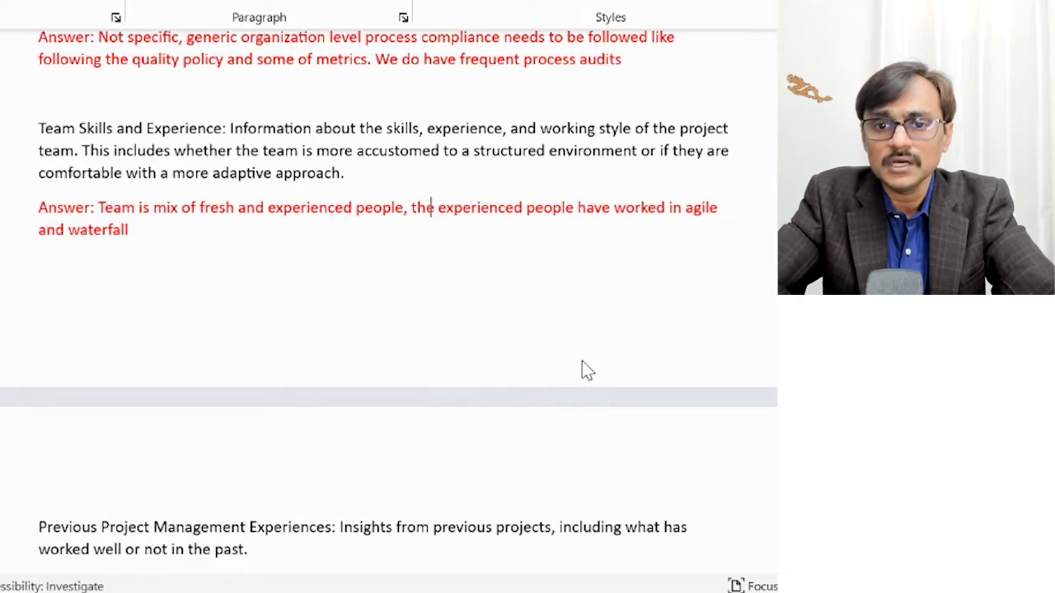
{"action": "key", "text": "Right"}
{"action": "key", "text": "Right"}
{"action": "key", "text": "Right"}
{"action": "key", "text": "Right"}
{"action": "key", "text": "Right"}
{"action": "key", "text": "Right"}
{"action": "key", "text": "Right"}
{"action": "key", "text": "Right"}
{"action": "key", "text": "Right"}
{"action": "key", "text": "Right"}
{"action": "key", "text": "Right"}
{"action": "key", "text": "Right"}
{"action": "key", "text": "Right"}
{"action": "key", "text": "Right"}
{"action": "key", "text": "Right"}
{"action": "key", "text": "Right"}
{"action": "key", "text": "Right"}
{"action": "key", "text": "Right"}
{"action": "key", "text": "Right"}
{"action": "key", "text": "Right"}
{"action": "key", "text": "Up"}
{"action": "key", "text": "Up"}
{"action": "key", "text": "Down"}
{"action": "key", "text": "Down"}
{"action": "key", "text": "Down"}
{"action": "key", "text": "Down"}
{"action": "key", "text": "Left"}
{"action": "type", "text": ", the ob"}
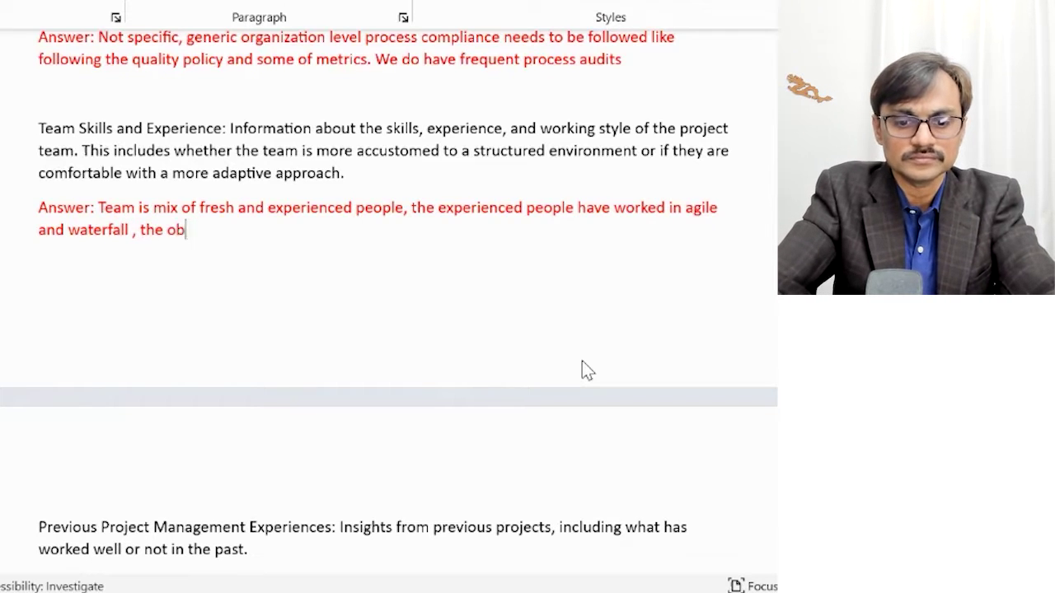
{"action": "key", "text": "BackSpace"}
{"action": "type", "text": "ve"}
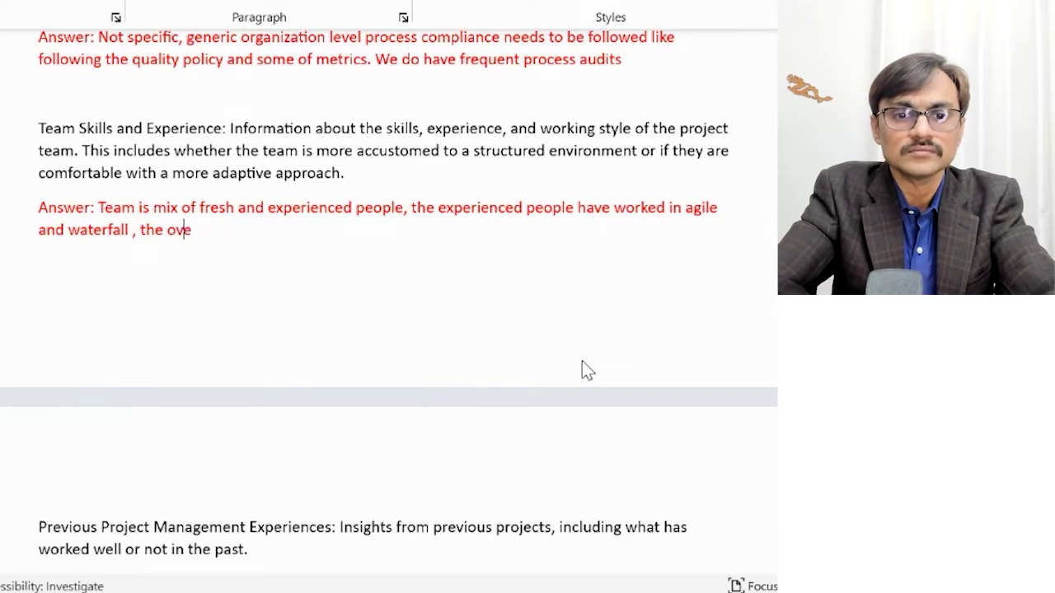
{"action": "type", "text": "rall team siz"}
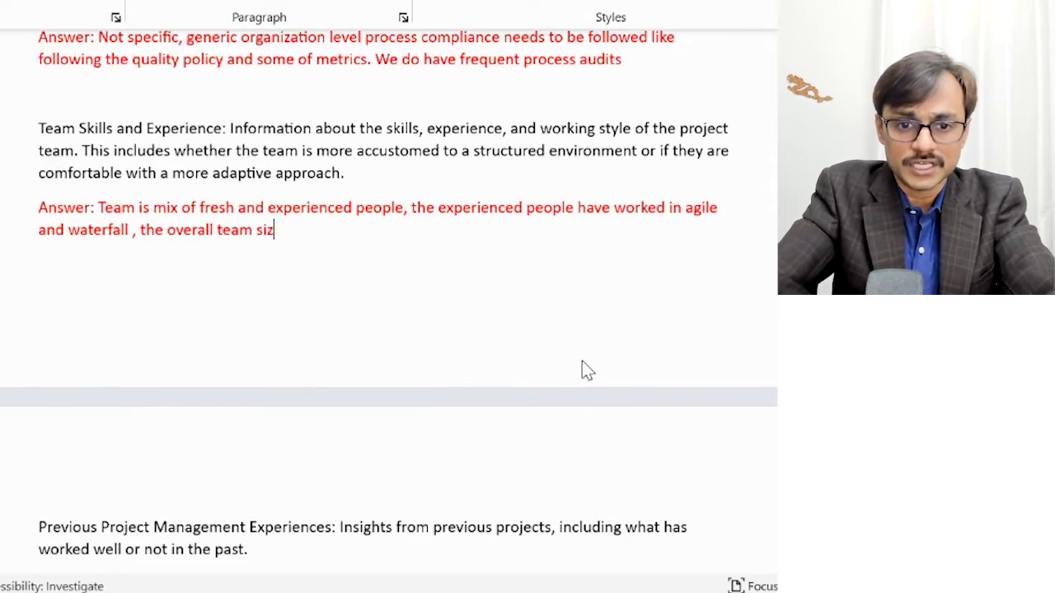
{"action": "type", "text": "e is 10, "}
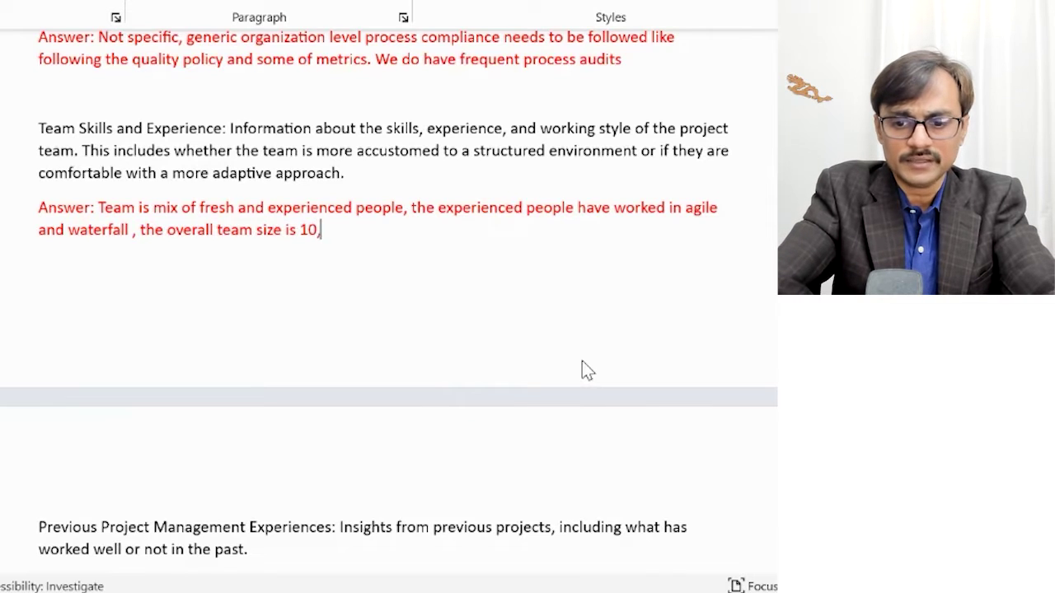
Continue the Team Skills and Experience answer with "5 are fresh from college", spelling "college" correctly
{"action": "type", "text": "5 are "}
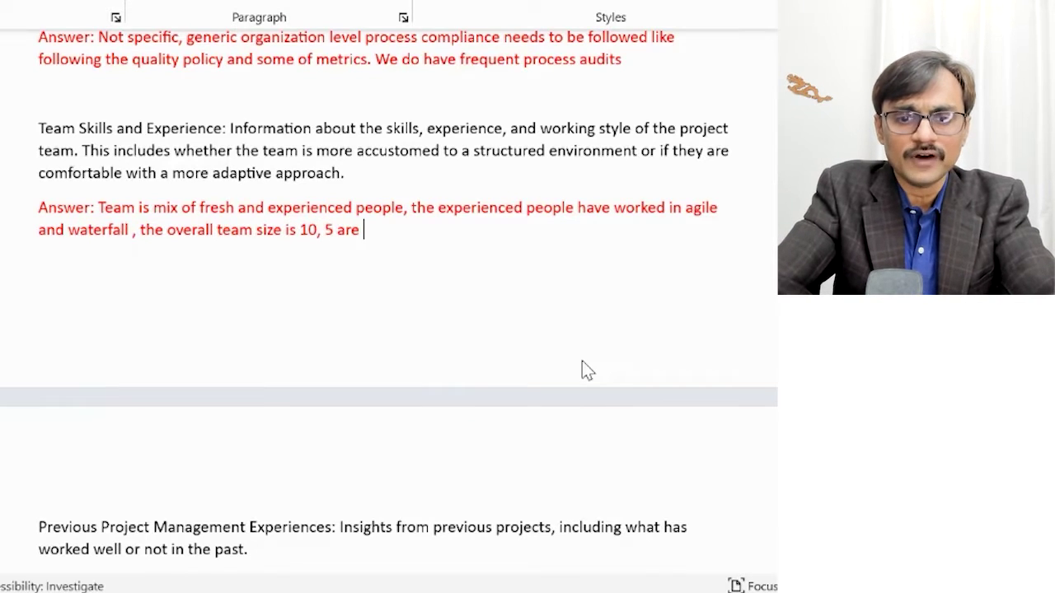
{"action": "type", "text": "fresh from "}
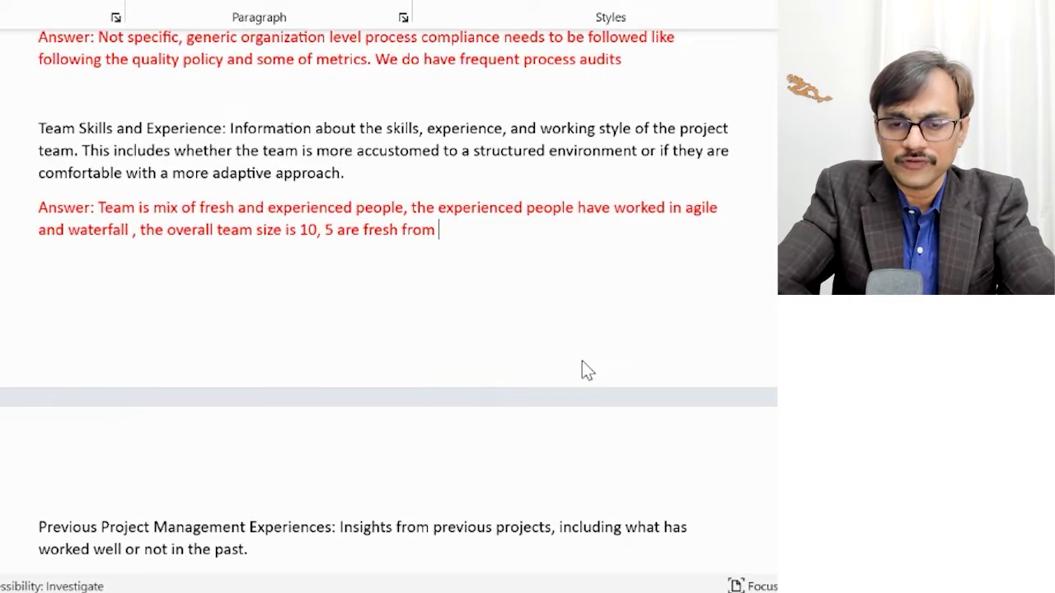
{"action": "type", "text": "colledge"}
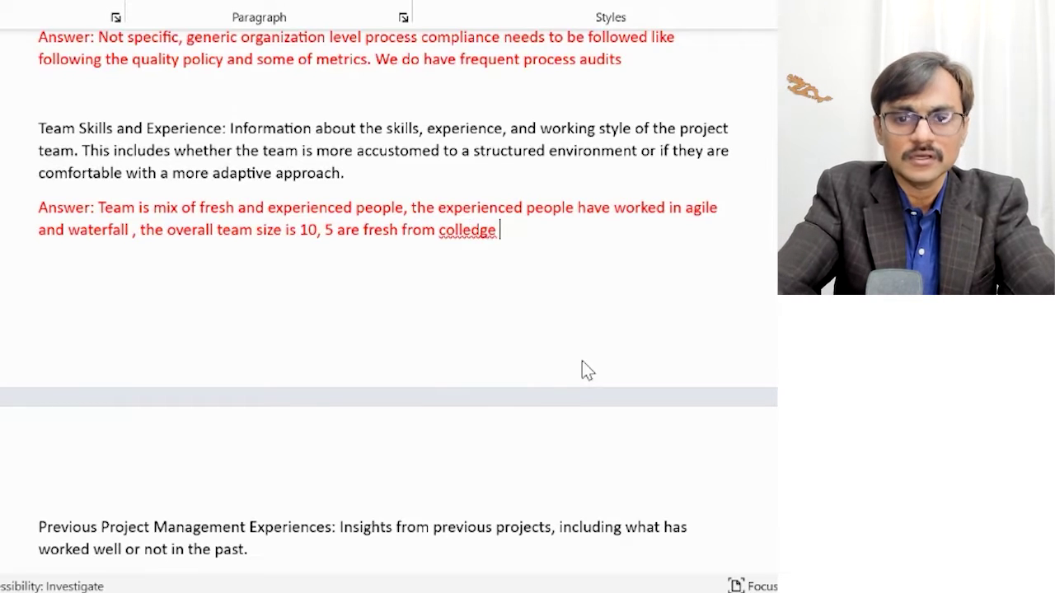
{"action": "key", "text": "BackSpace"}
{"action": "key", "text": "BackSpace"}
{"action": "key", "text": "BackSpace"}
{"action": "type", "text": "ge"}
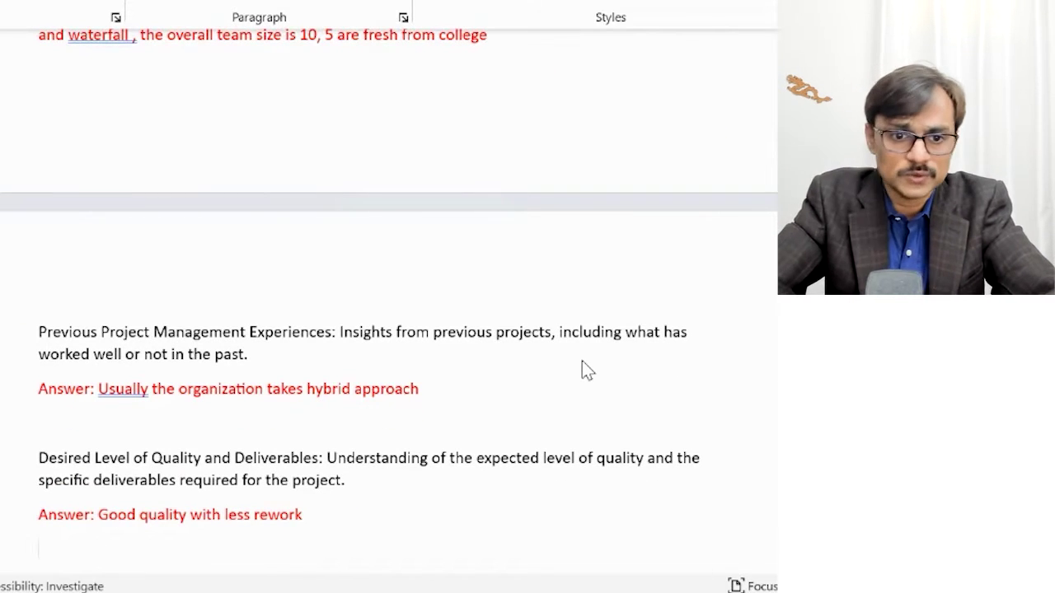
Read the answers on previous project management experiences, desired quality and deliverables, and communication preferences
{"action": "key", "text": "Up"}
{"action": "key", "text": "Up"}
{"action": "key", "text": "Up"}
{"action": "key", "text": "Up"}
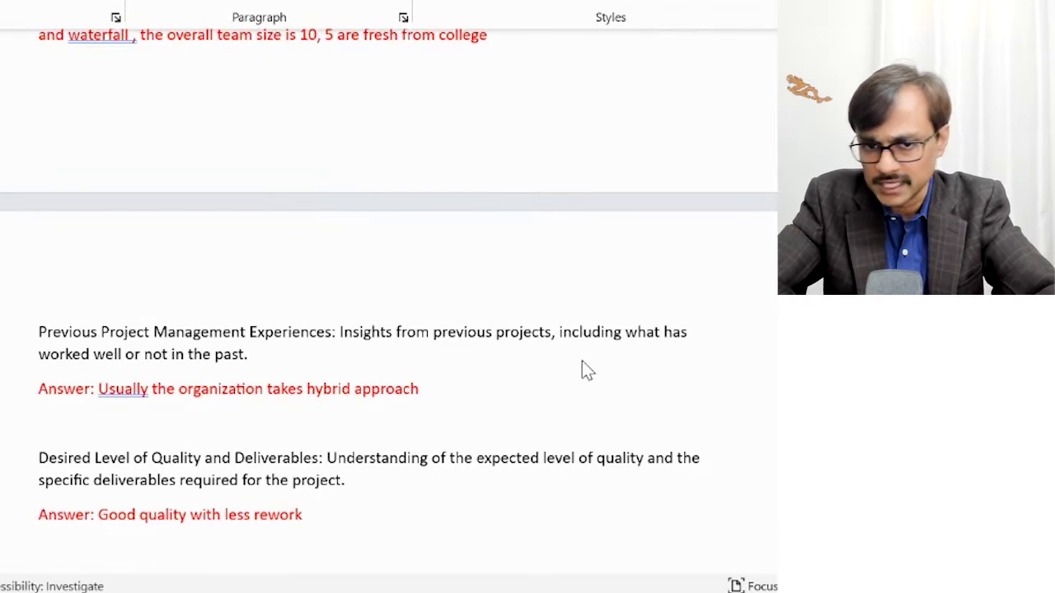
{"action": "key", "text": "Down"}
{"action": "key", "text": "Down"}
{"action": "key", "text": "Down"}
{"action": "key", "text": "Down"}
{"action": "key", "text": "Down"}
{"action": "key", "text": "Down"}
{"action": "key", "text": "Down"}
{"action": "key", "text": "Down"}
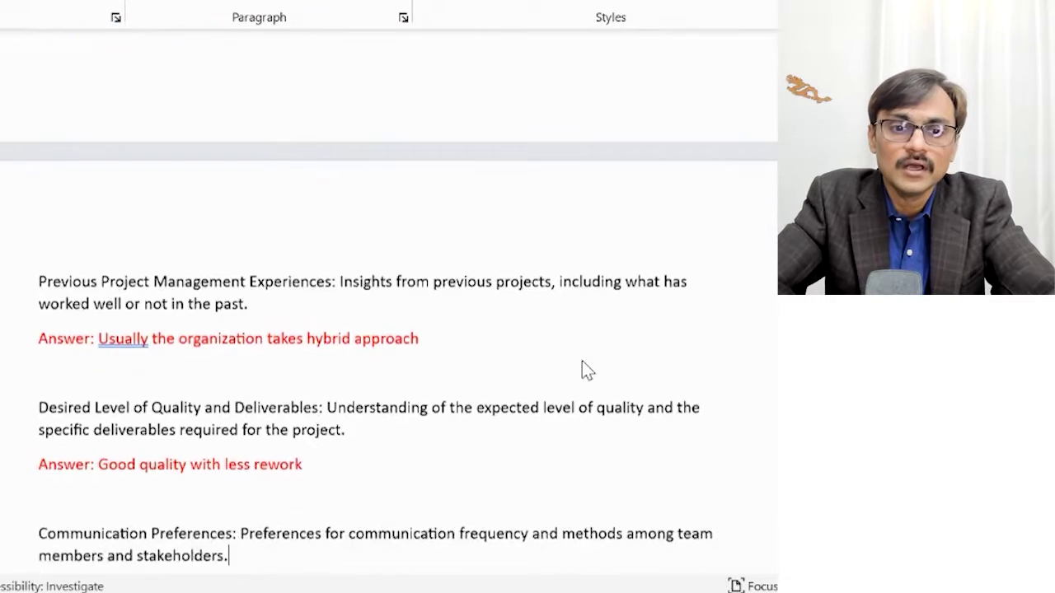
{"action": "key", "text": "Return"}
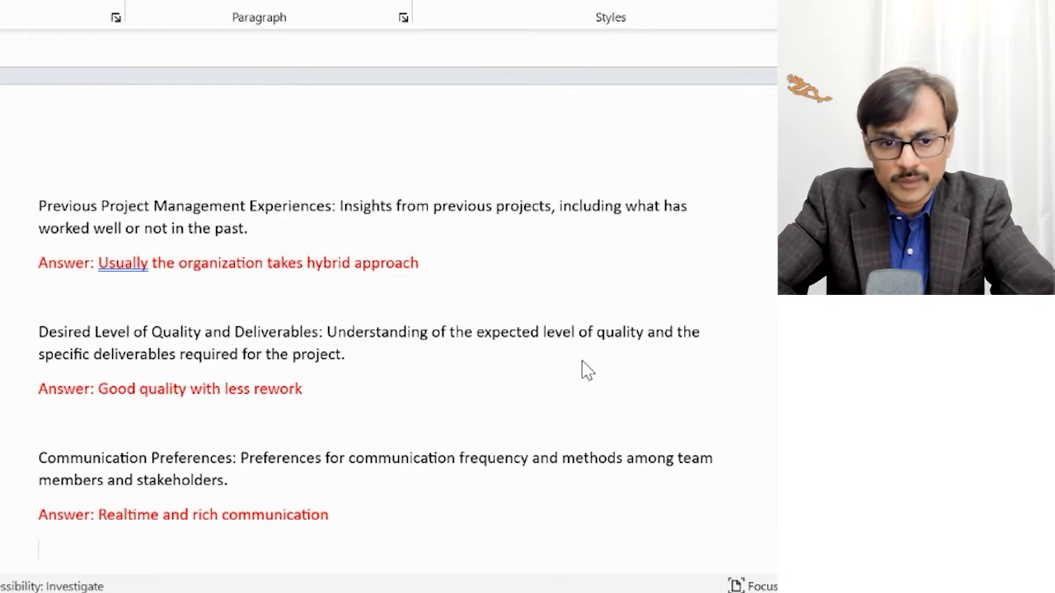
{"action": "key", "text": "Up"}
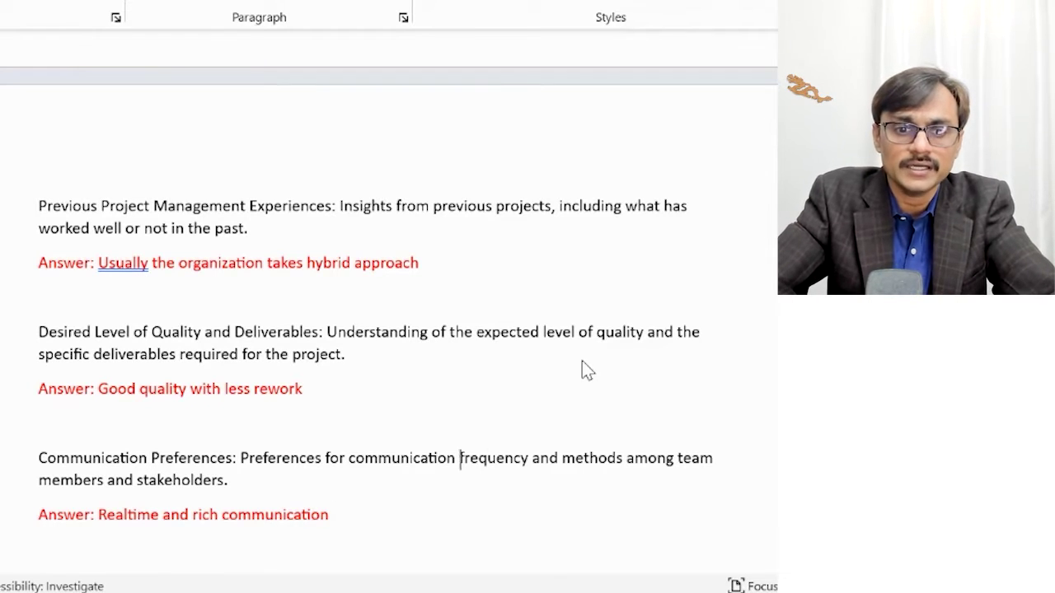
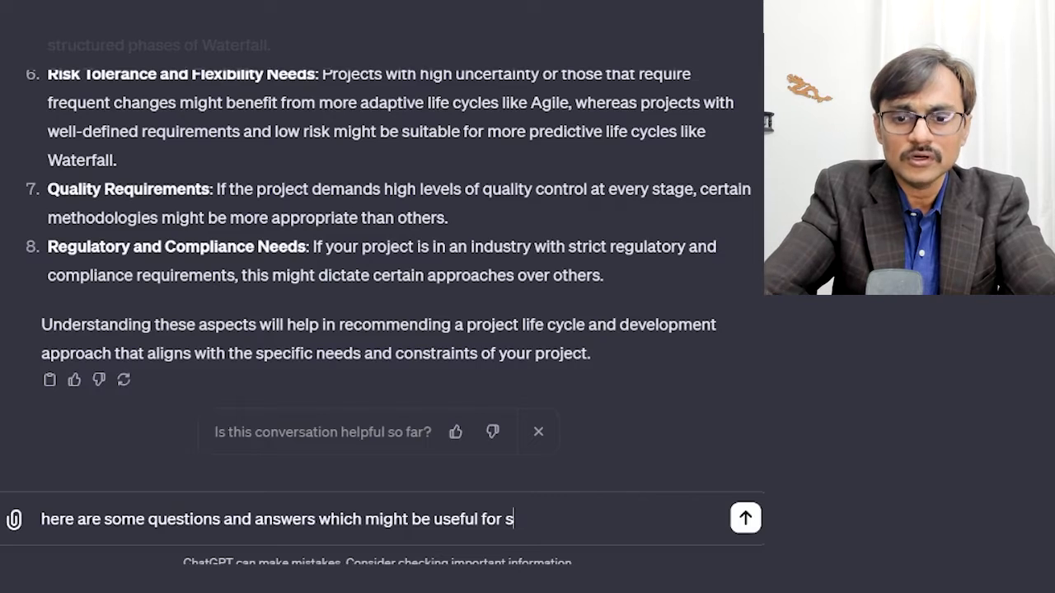
Finish the ChatGPT message with "suggesting the lifecycle, if you need more information do let me know.", paste in the questions and answers, and send it
{"action": "type", "text": "uggesting the l"}
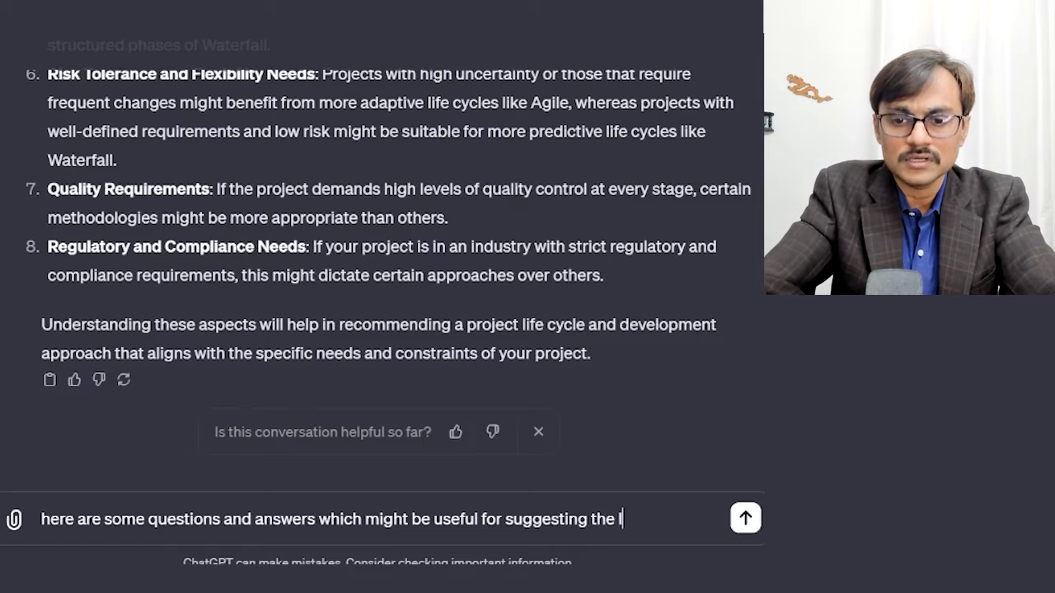
{"action": "type", "text": "ifecyle, "}
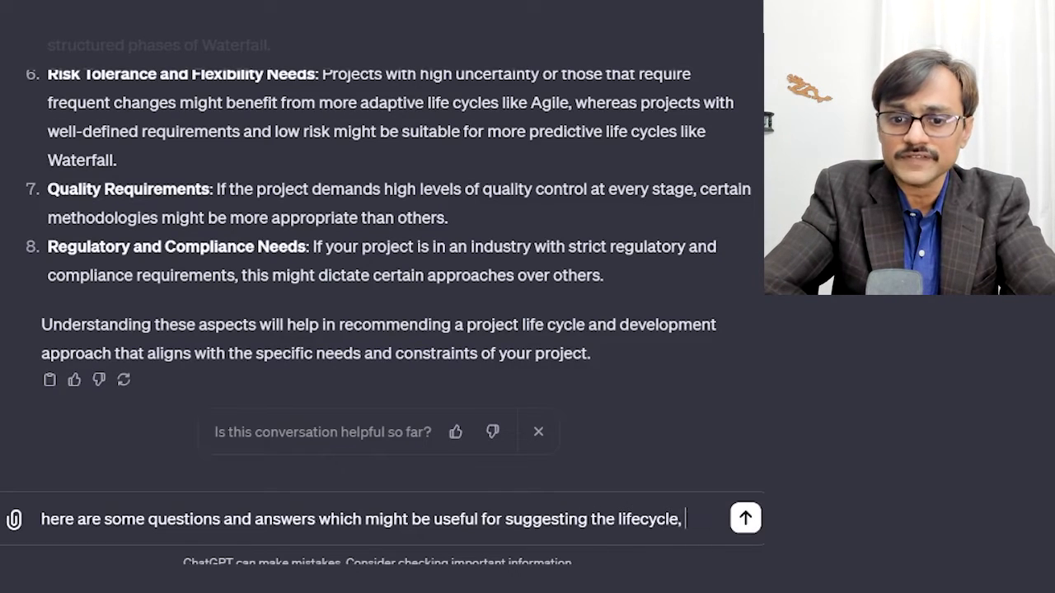
{"action": "type", "text": "if you need m"}
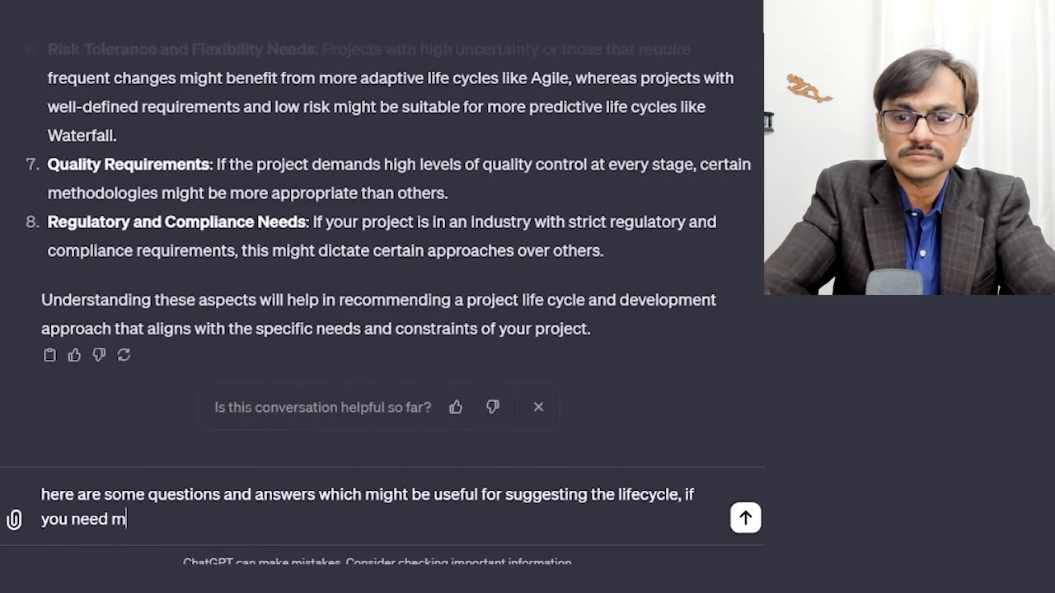
{"action": "type", "text": "ore information "}
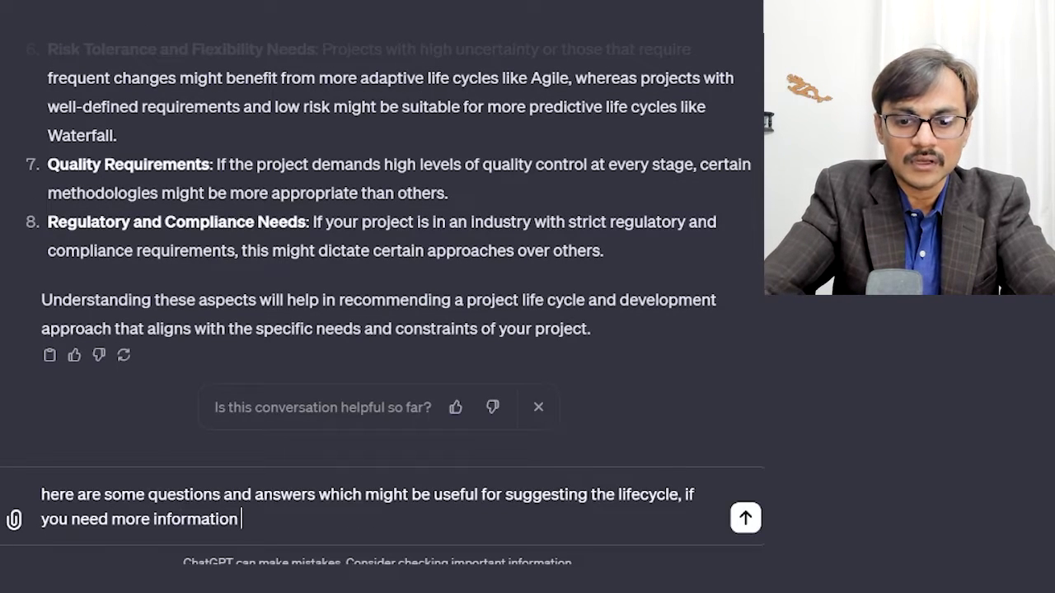
{"action": "type", "text": "do Iet me know"}
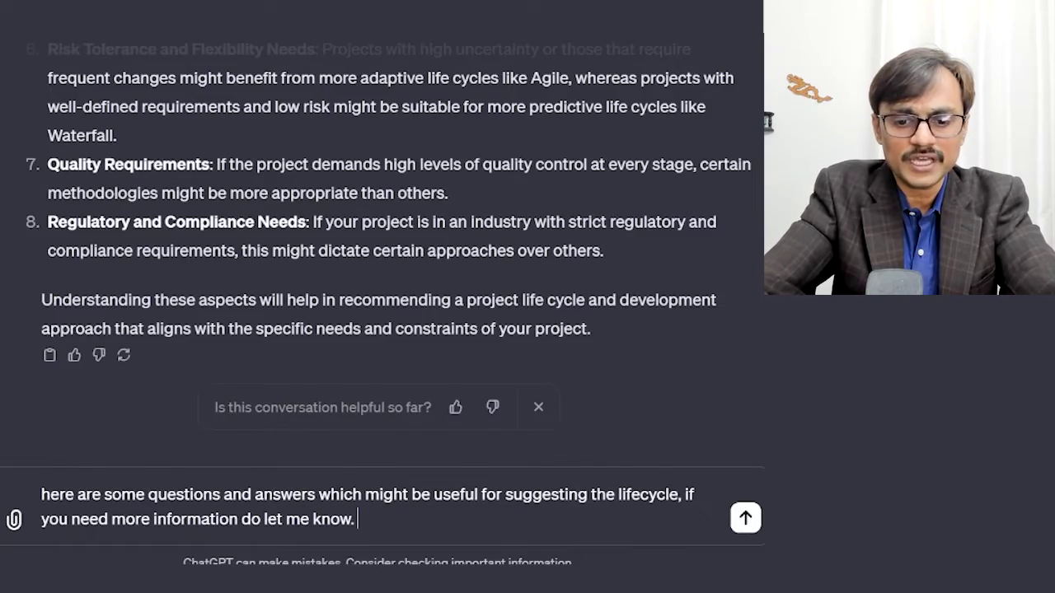
{"action": "type", "text": "."}
{"action": "key", "text": "ctrl+v"}
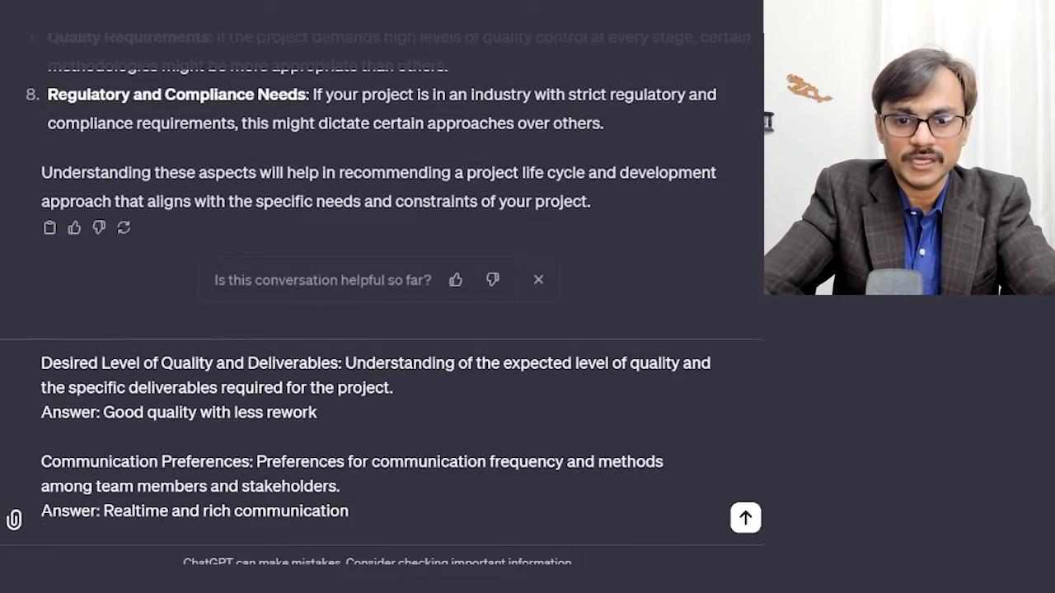
{"action": "key", "text": "Return"}
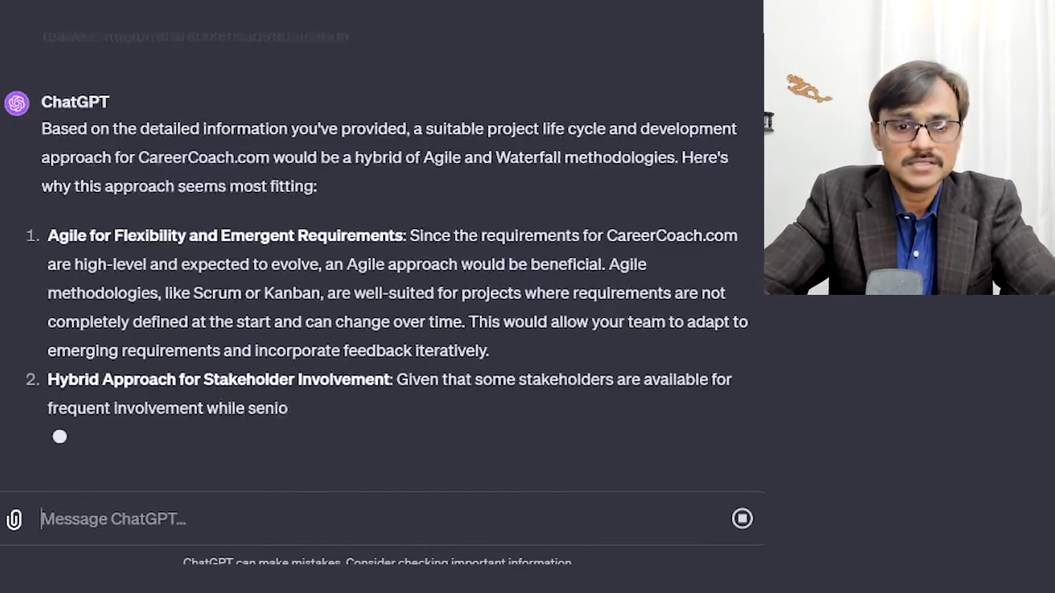
Read ChatGPT's recommended life cycle and development approach for CareerCoach.com from its opening through to the summary
{"action": "scroll", "coordinate": [377, 264], "scroll_direction": "up", "scroll_amount": 2}
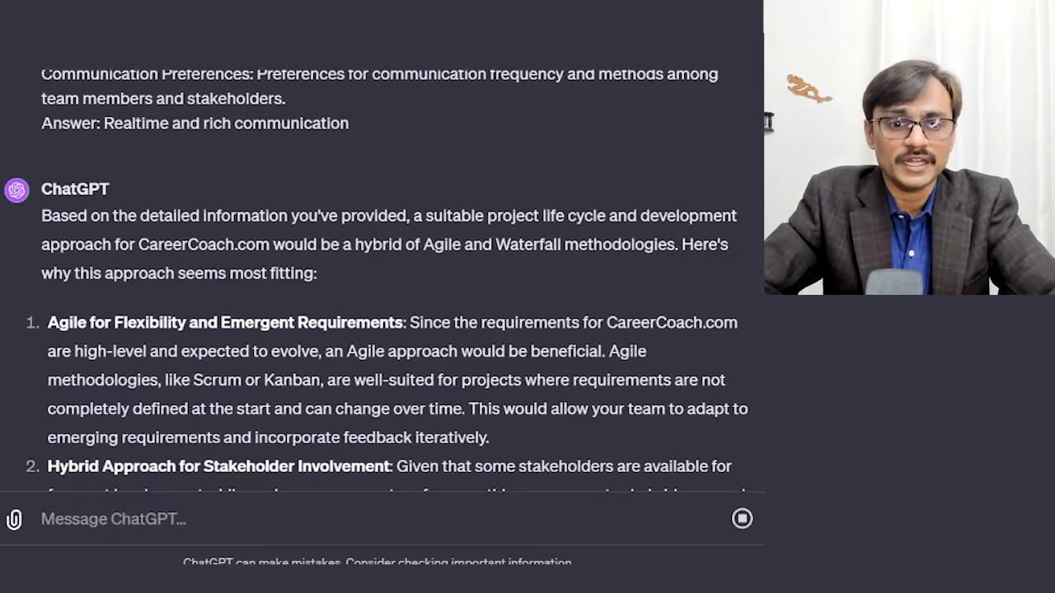
{"action": "scroll", "coordinate": [387, 280], "scroll_direction": "down", "scroll_amount": 2}
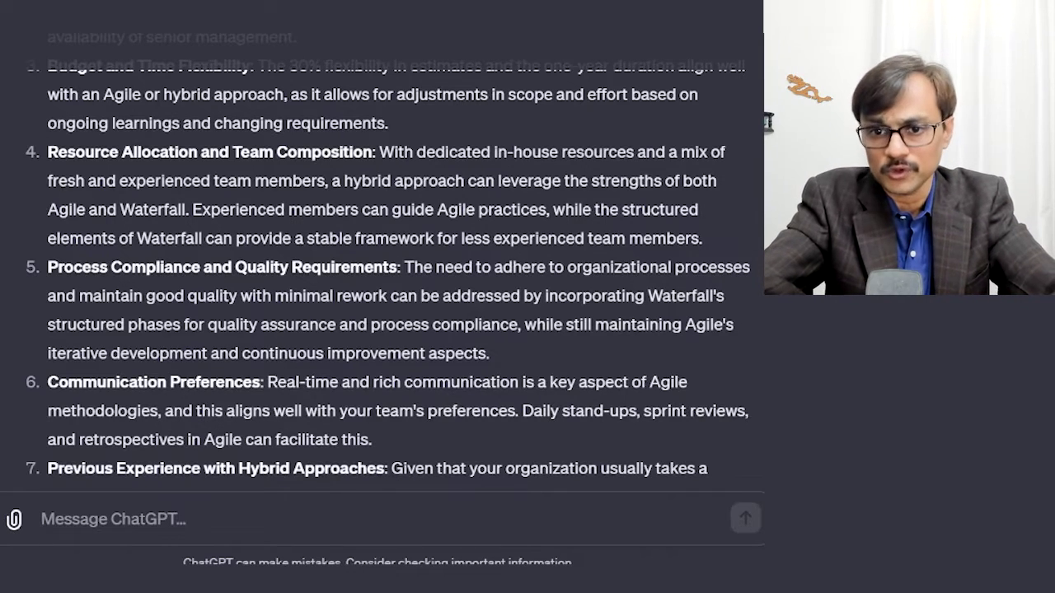
{"action": "scroll", "coordinate": [387, 262], "scroll_direction": "down", "scroll_amount": 3}
{"action": "scroll", "coordinate": [387, 262], "scroll_direction": "down", "scroll_amount": 2}
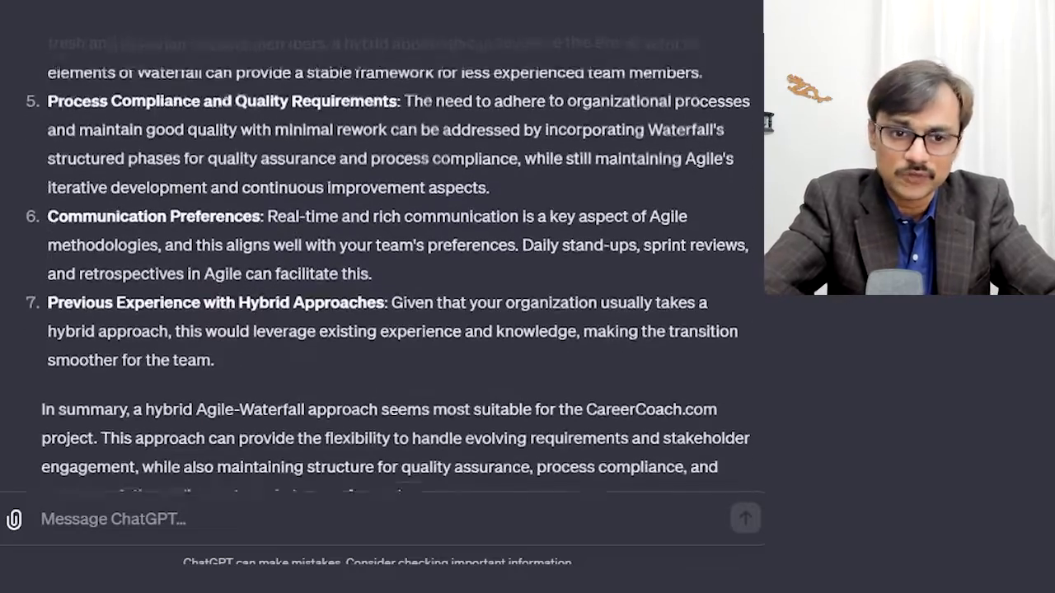
{"action": "scroll", "coordinate": [388, 262], "scroll_direction": "down", "scroll_amount": 1}
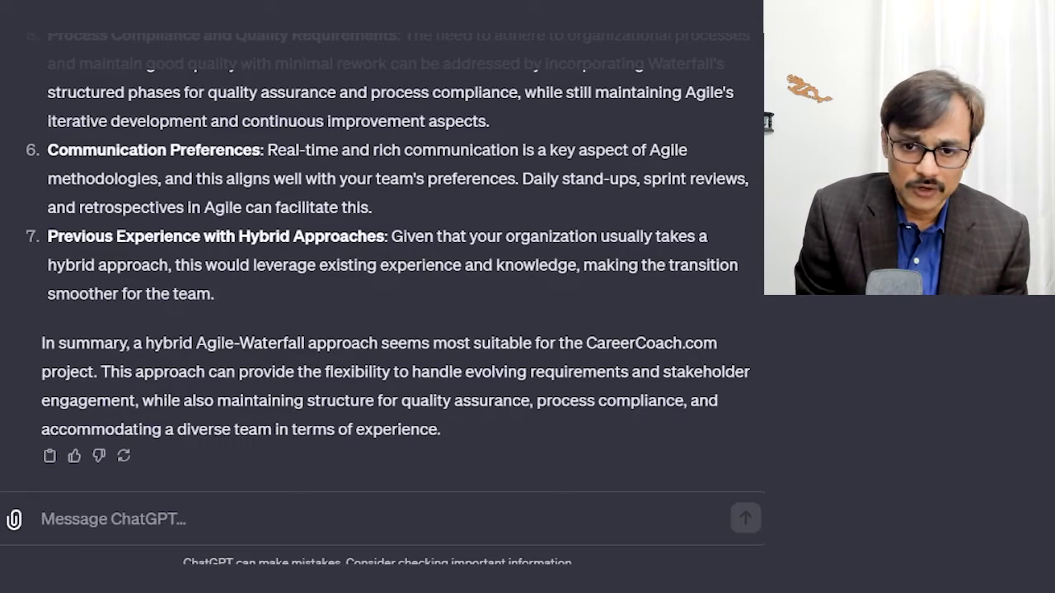
Send ChatGPT the request "suggest me phases or overall project life cycle for this project"
{"action": "type", "text": "suggest ne so"}
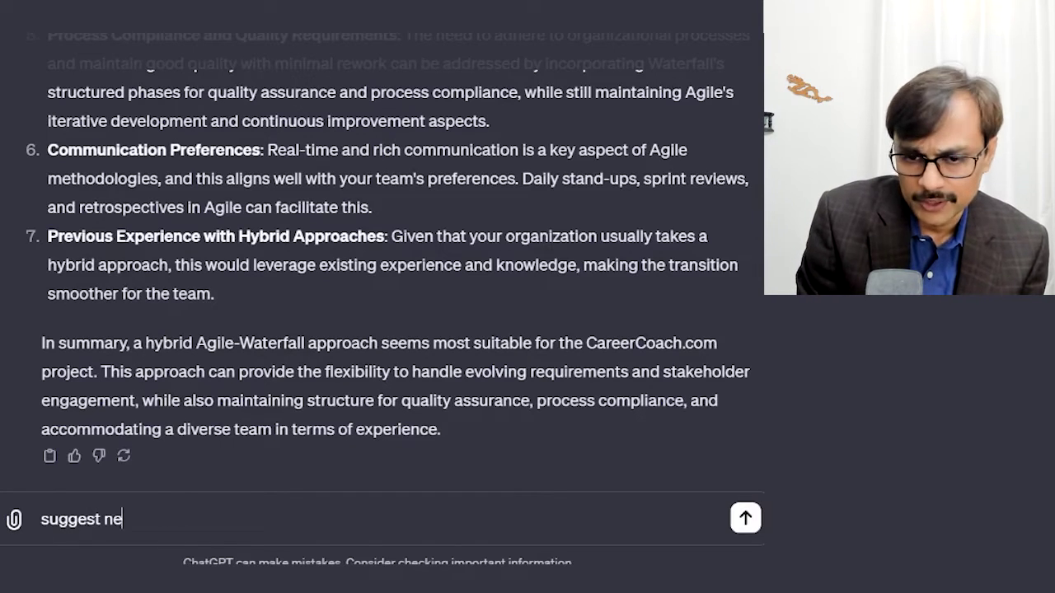
{"action": "key", "text": "BackSpace"}
{"action": "key", "text": "BackSpace"}
{"action": "key", "text": "BackSpace"}
{"action": "key", "text": "BackSpace"}
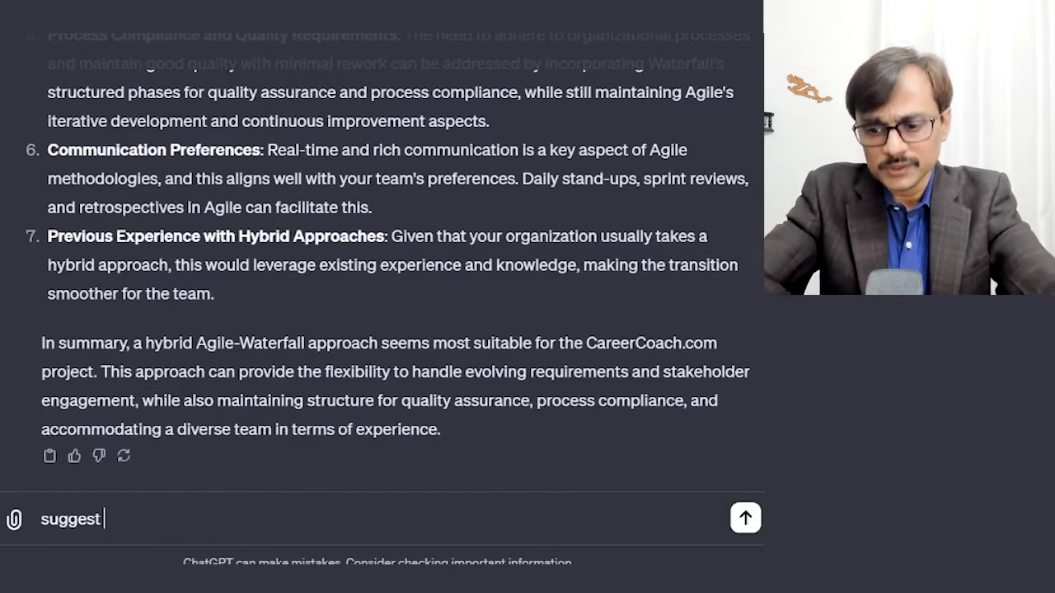
{"action": "type", "text": "me phases of over"}
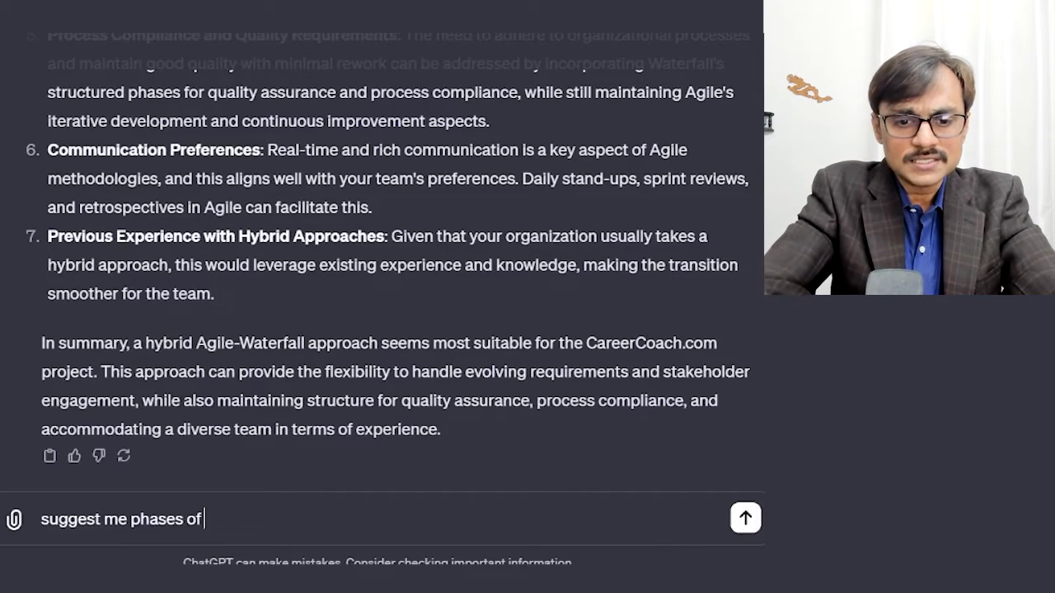
{"action": "key", "text": "BackSpace"}
{"action": "key", "text": "BackSpace"}
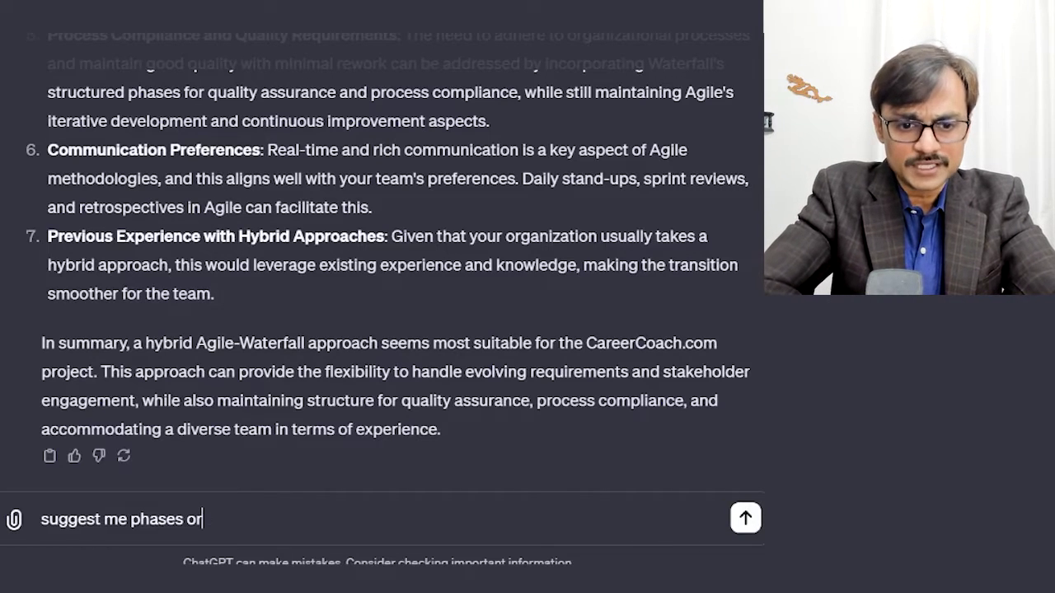
{"action": "type", "text": "overall pr"}
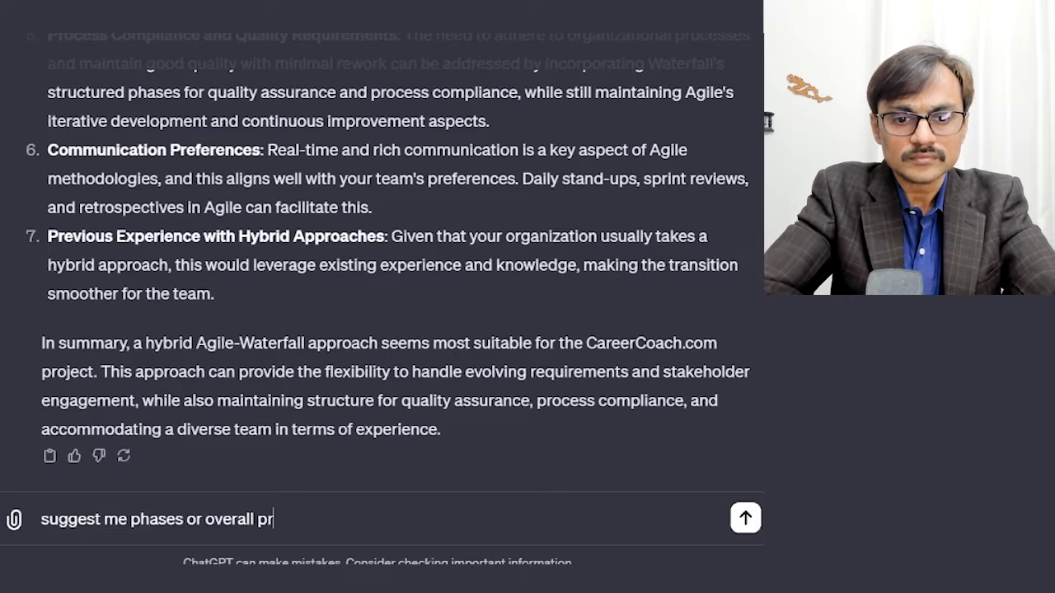
{"action": "type", "text": "oject life "}
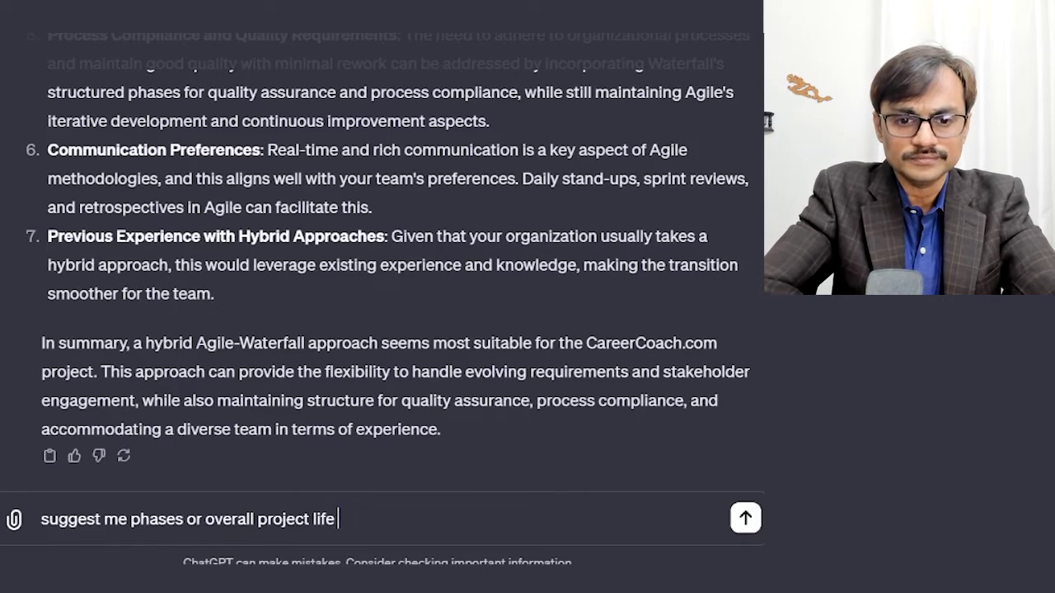
{"action": "type", "text": "cycle for this "}
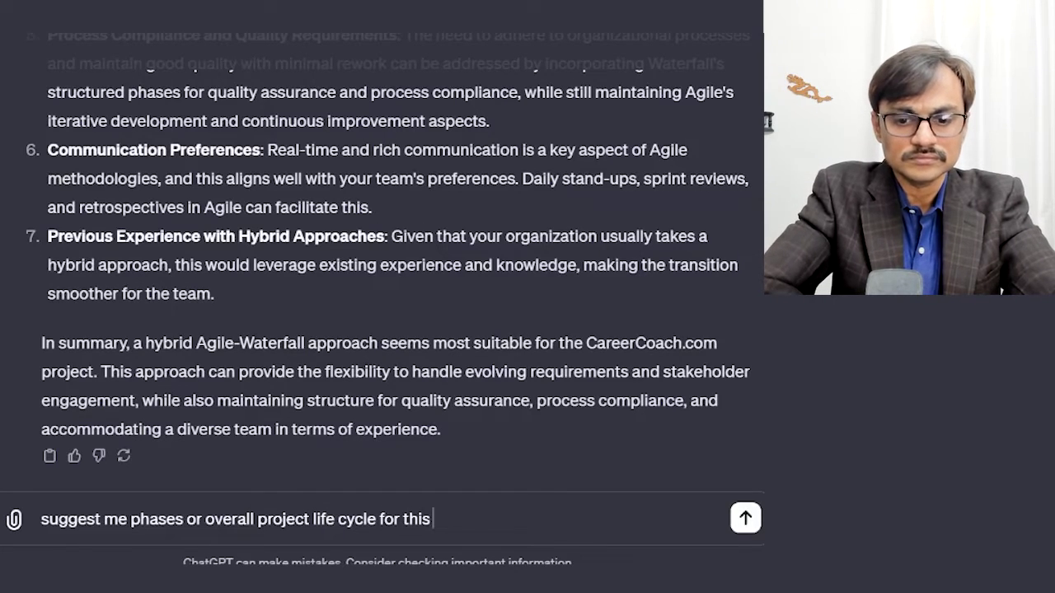
{"action": "type", "text": "project"}
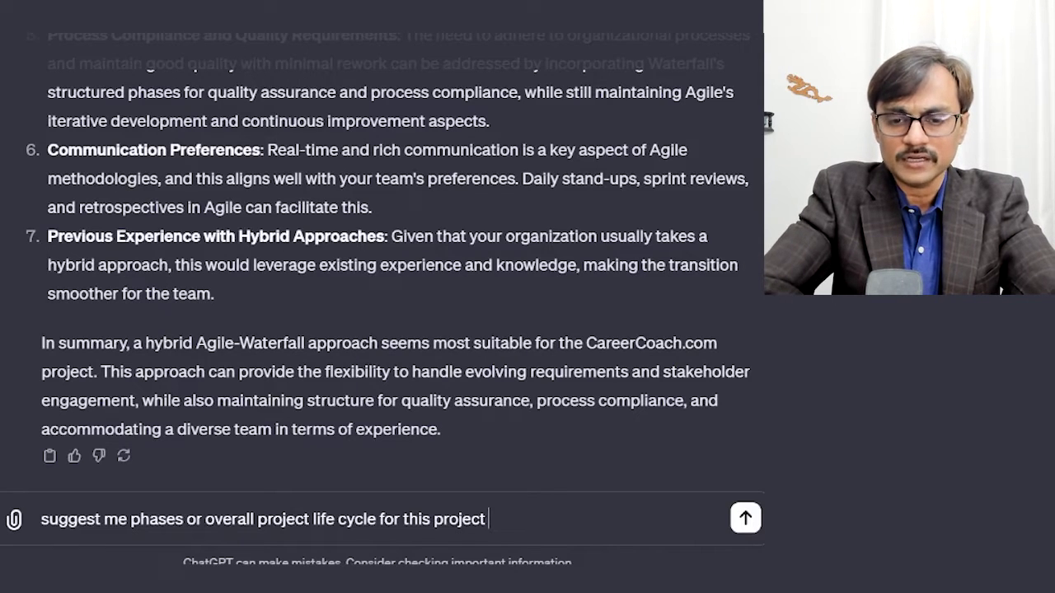
{"action": "key", "text": "Return"}
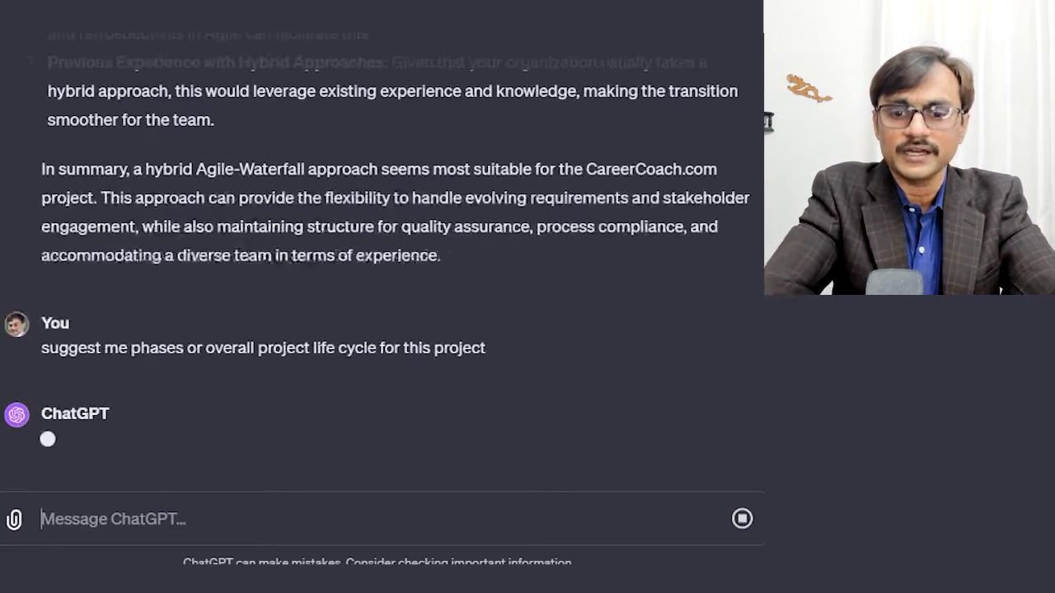